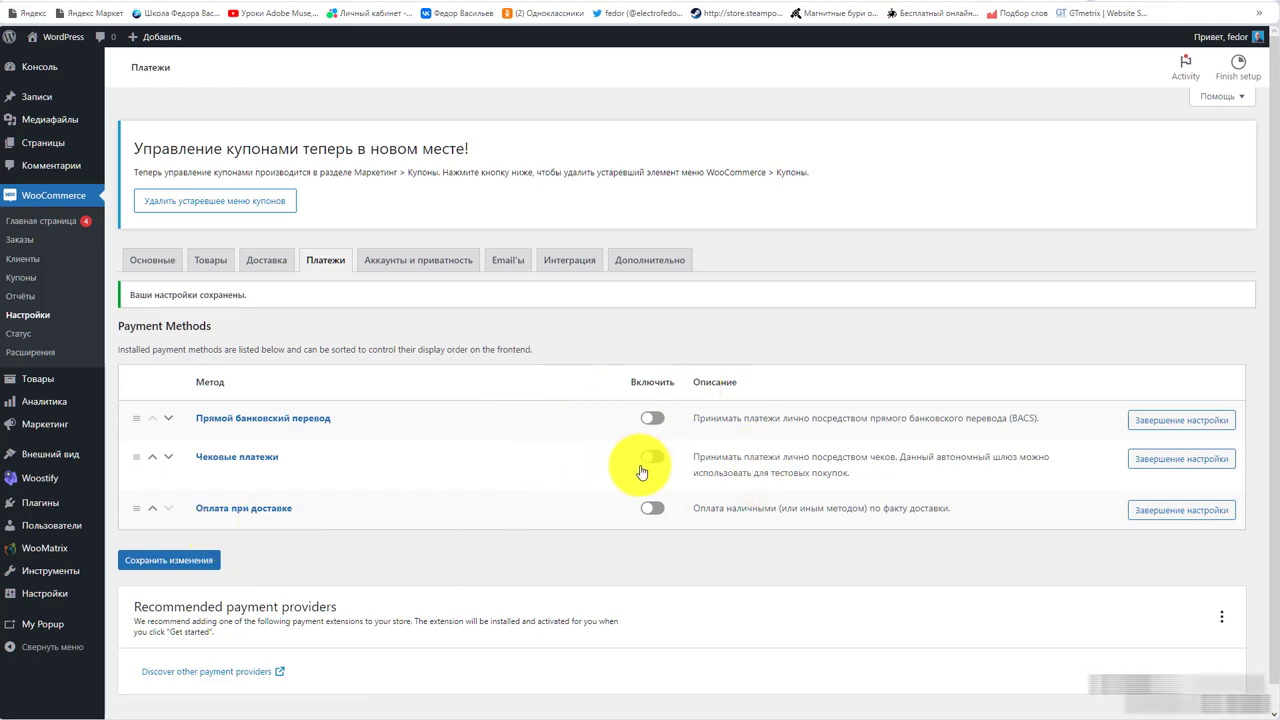
# - Switch to the store's checkout page and examine the order summary and payment section
pyautogui.click(271, 0)
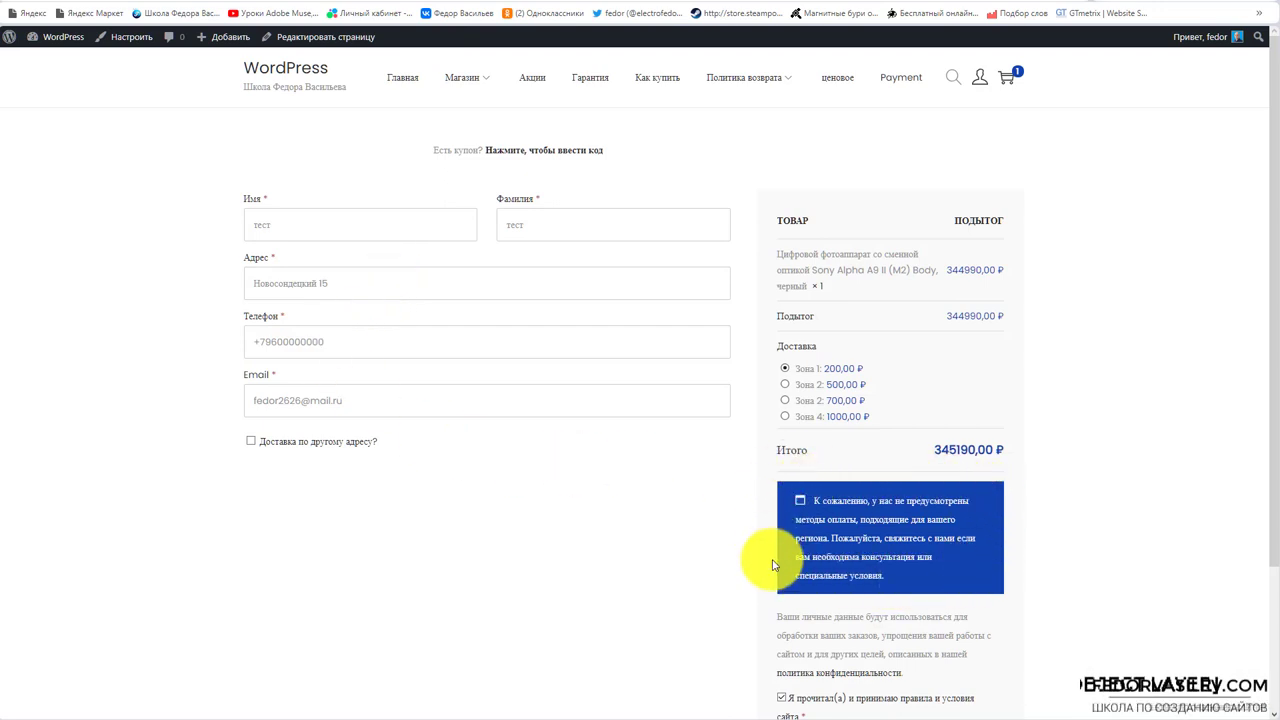
pyautogui.scroll(-1, 851, 490)
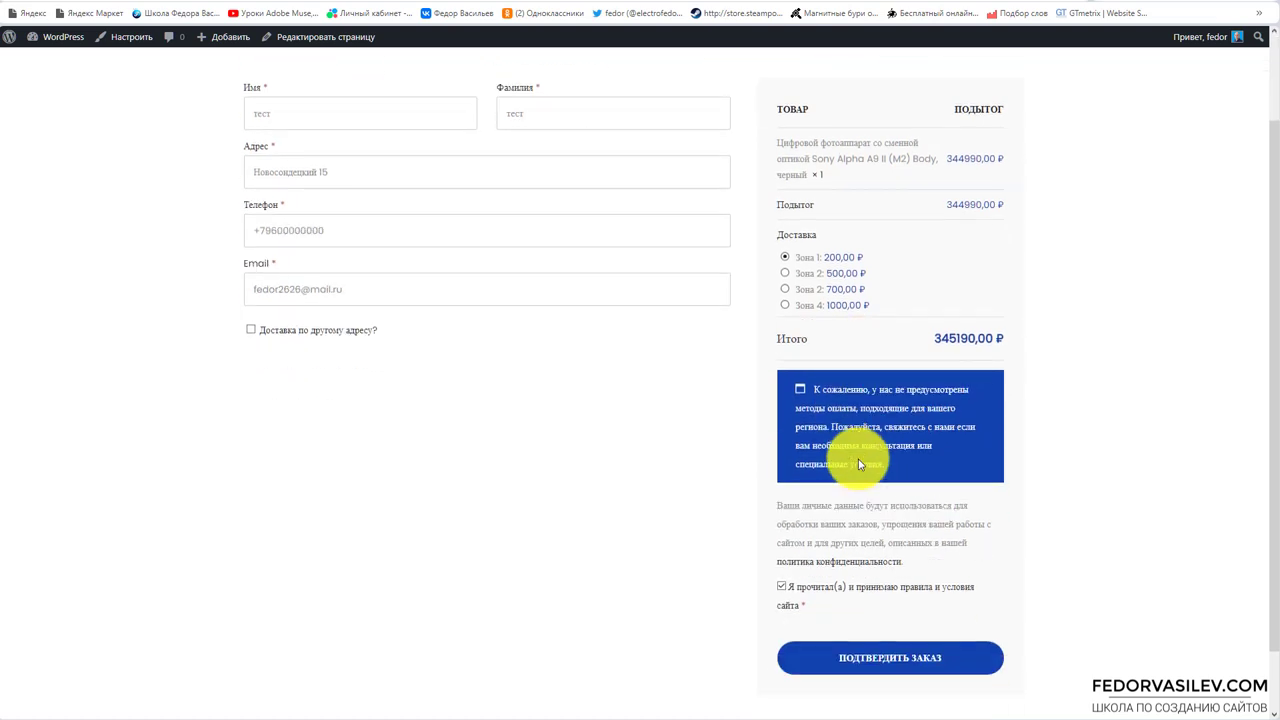
pyautogui.scroll(1, 848, 470)
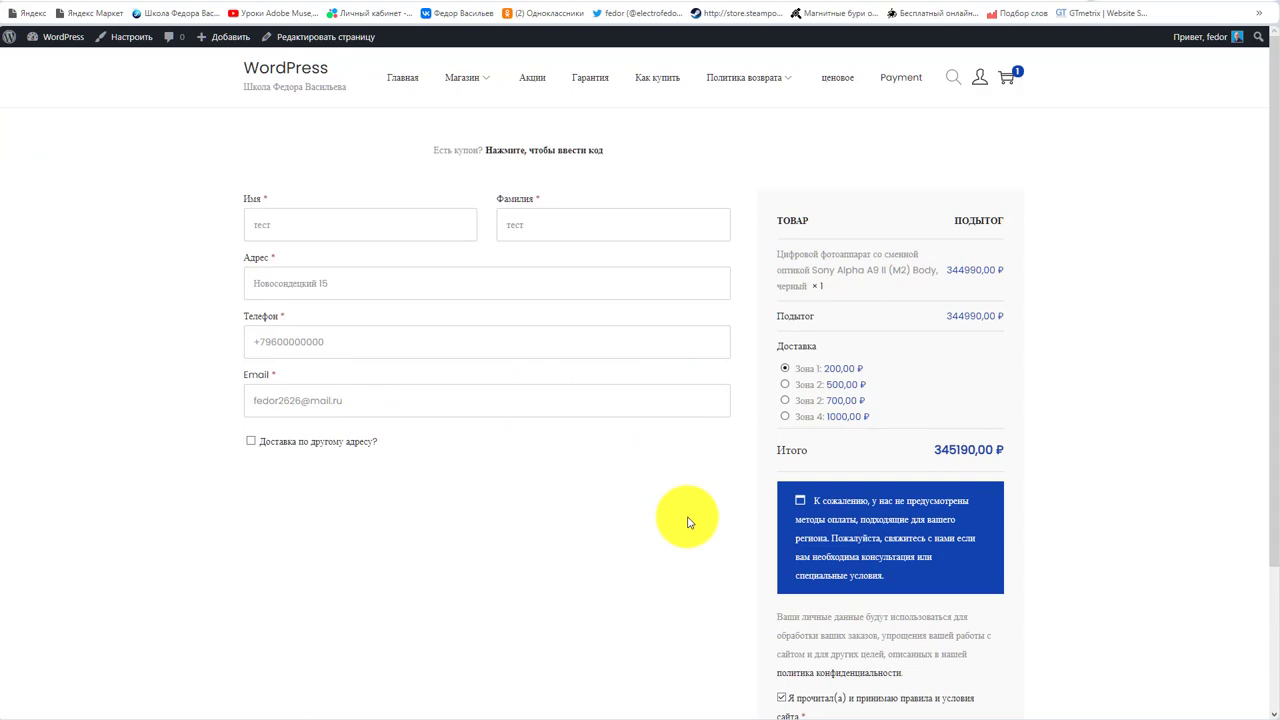
# - Check the WC Place Order Without Payment plugin's web page, and open the plugins section of the WordPress admin
pyautogui.click(410, 3)
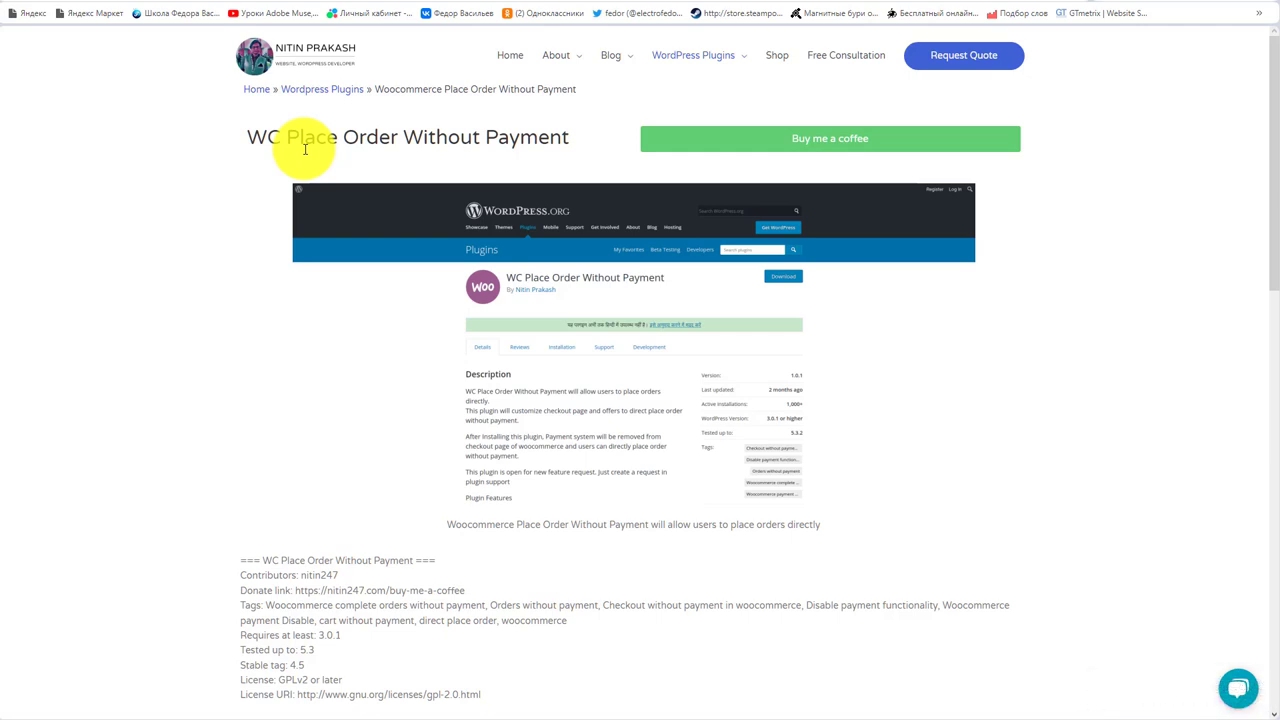
pyautogui.moveTo(273, 142); pyautogui.dragTo(424, 137)
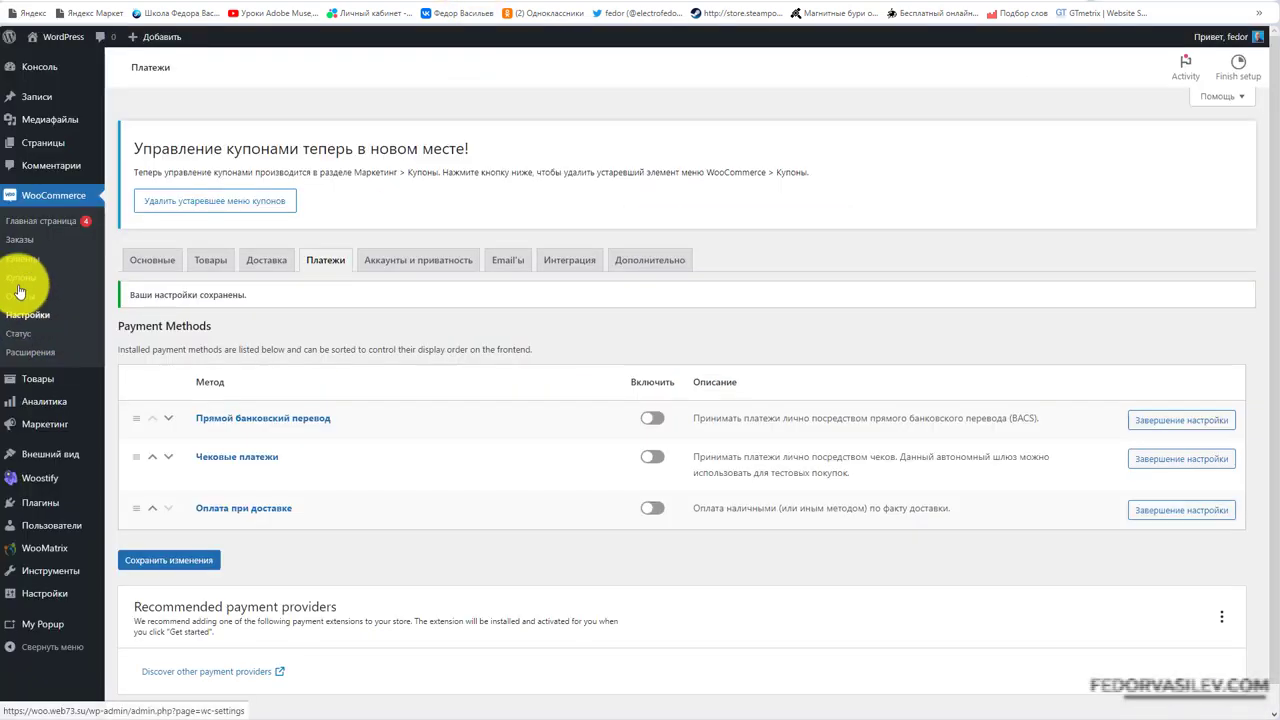
pyautogui.click(30, 504)
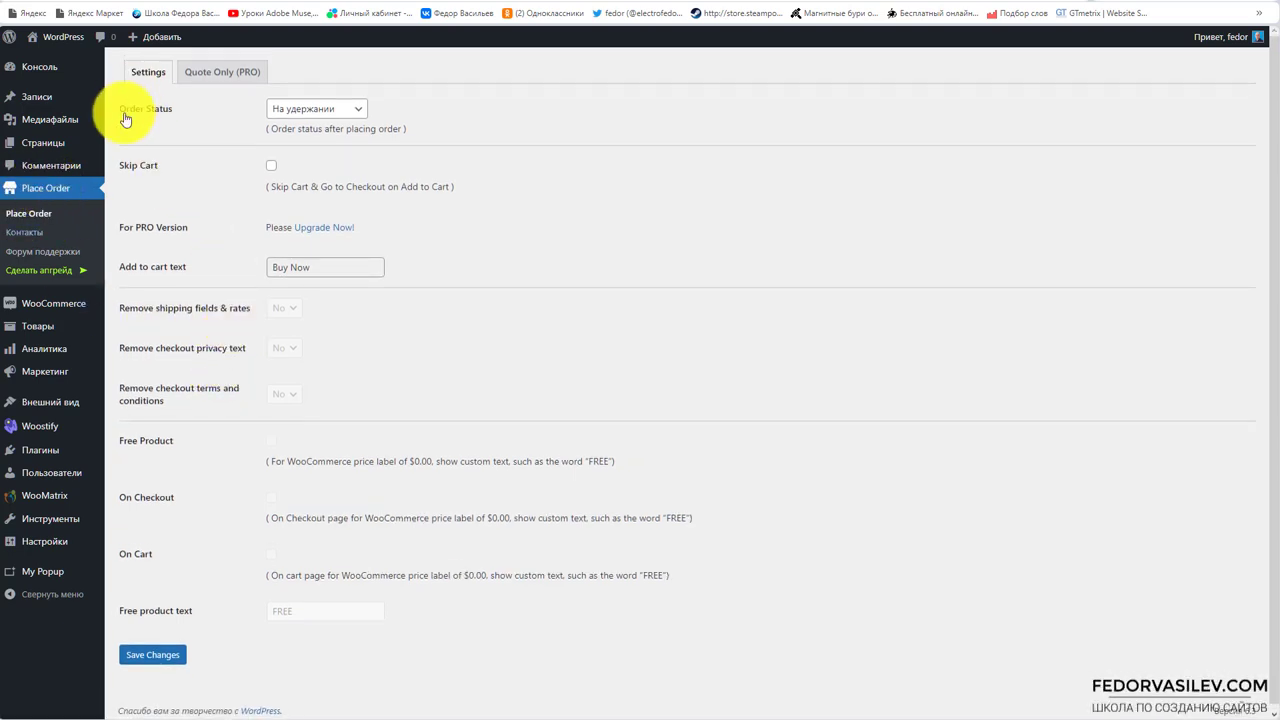
# - Examine the Order Status choices and the Skip Cart option in the Place Order plugin settings
pyautogui.click(340, 109)
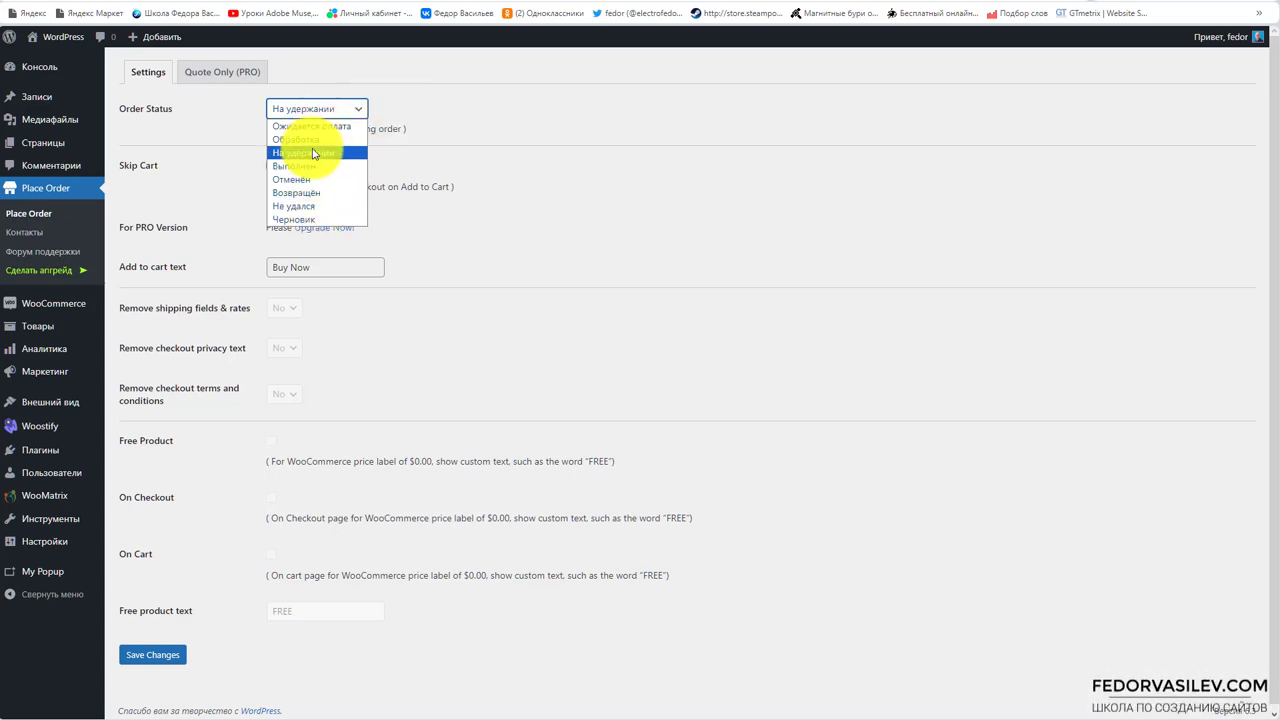
pyautogui.click(514, 114)
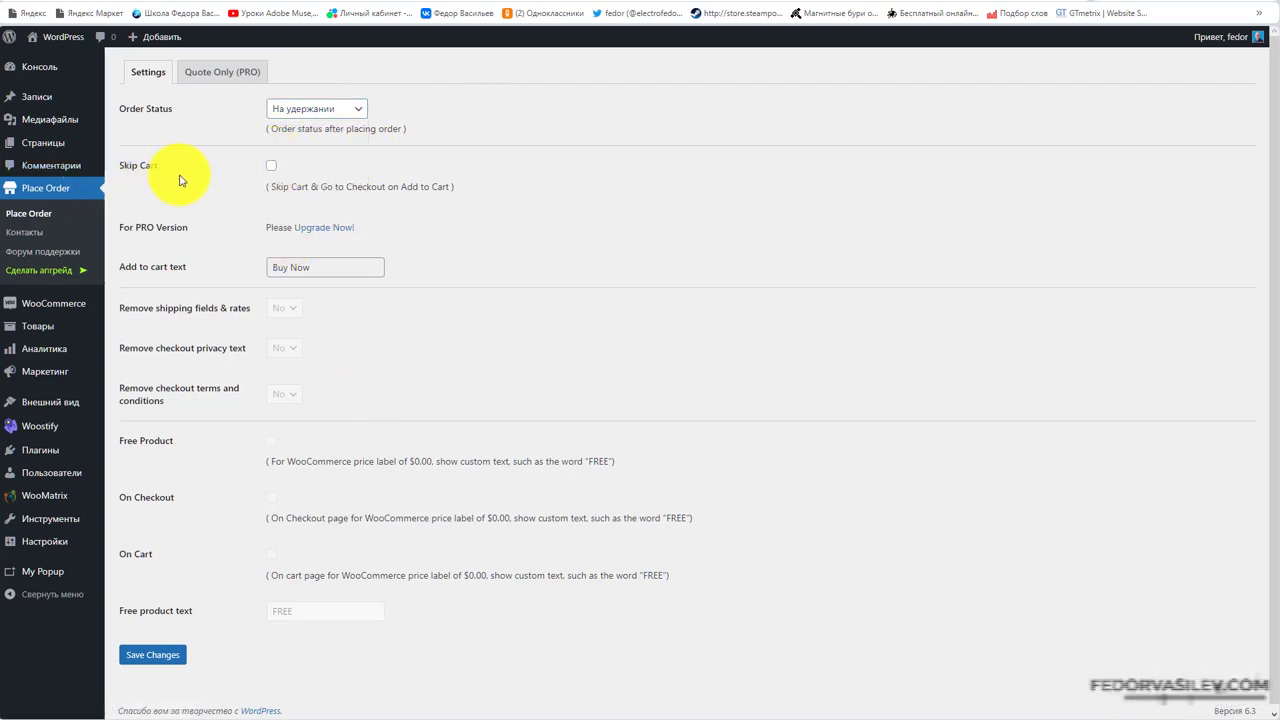
pyautogui.click(270, 167)
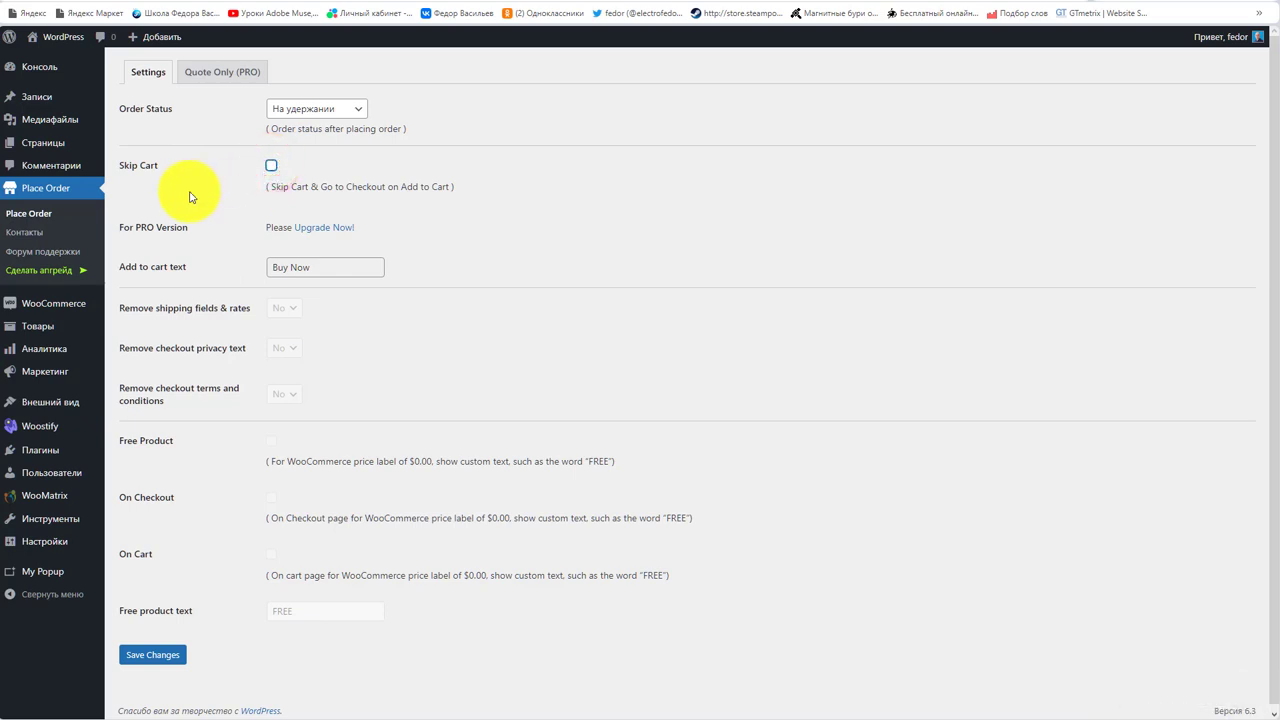
pyautogui.click(278, 185)
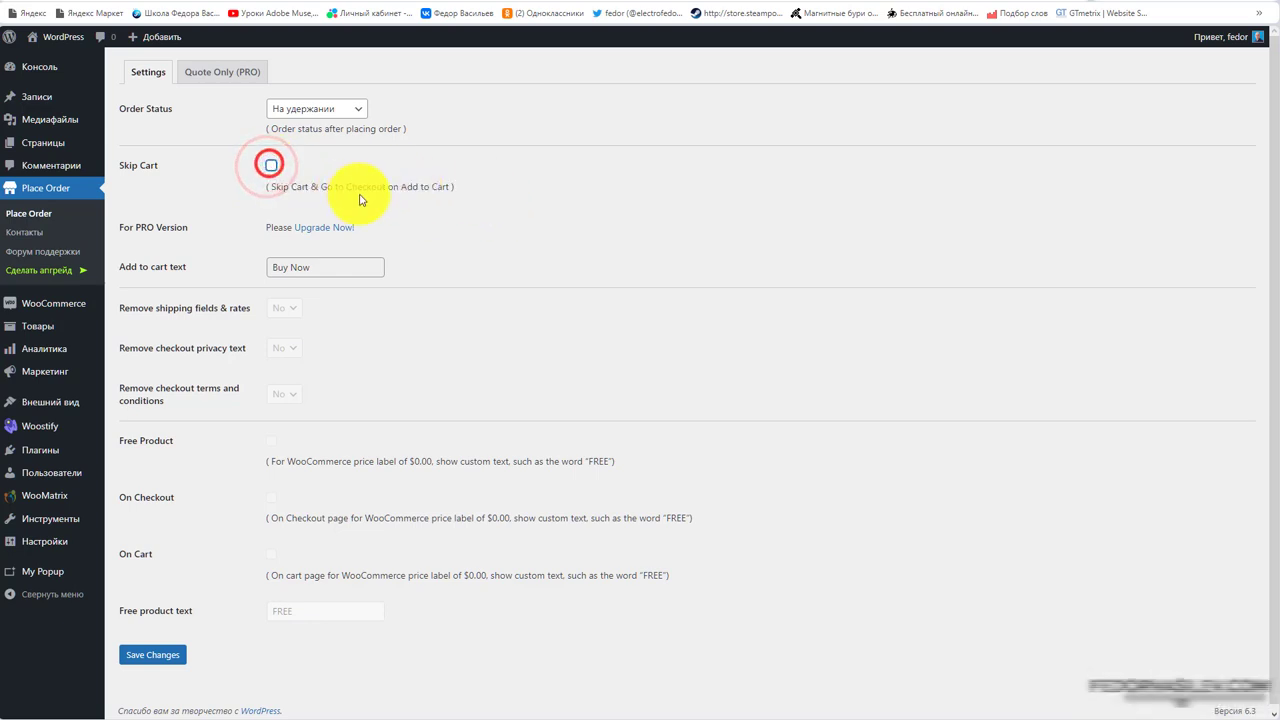
pyautogui.moveTo(449, 185); pyautogui.dragTo(325, 185)
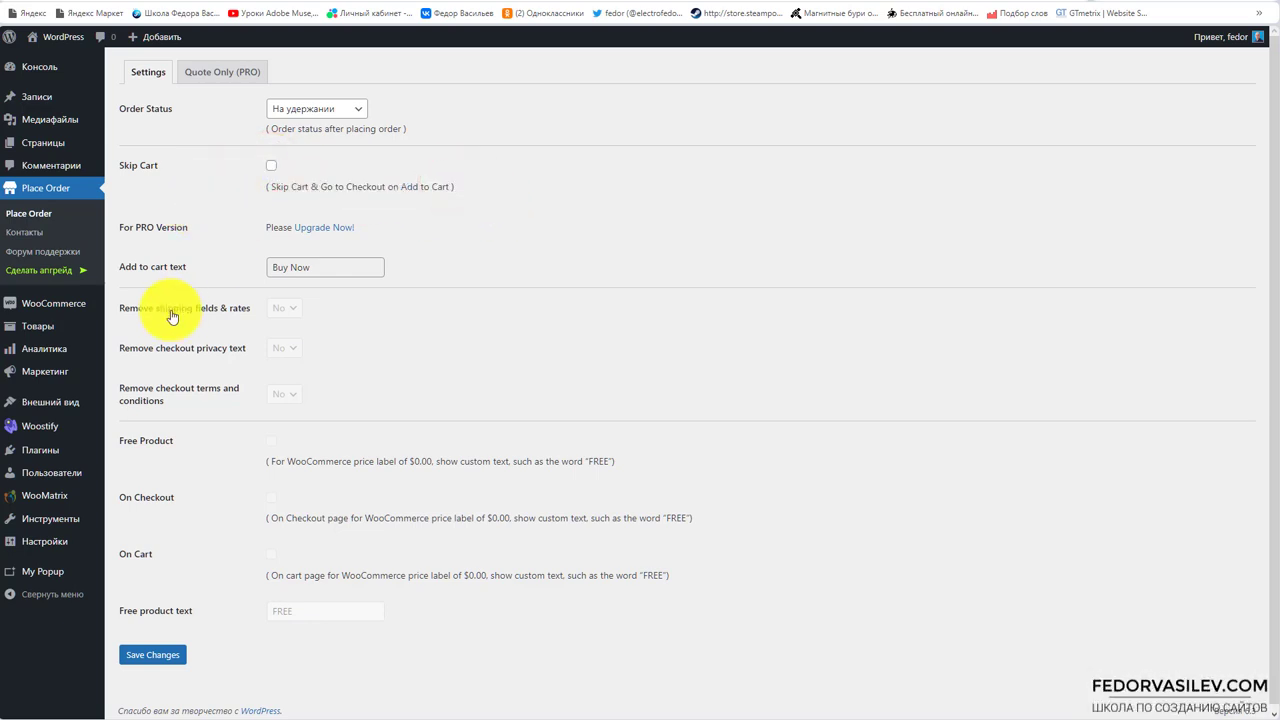
# - Examine the "Add to cart text" field in the PRO section of the Place Order settings
pyautogui.moveTo(332, 267); pyautogui.dragTo(225, 270)
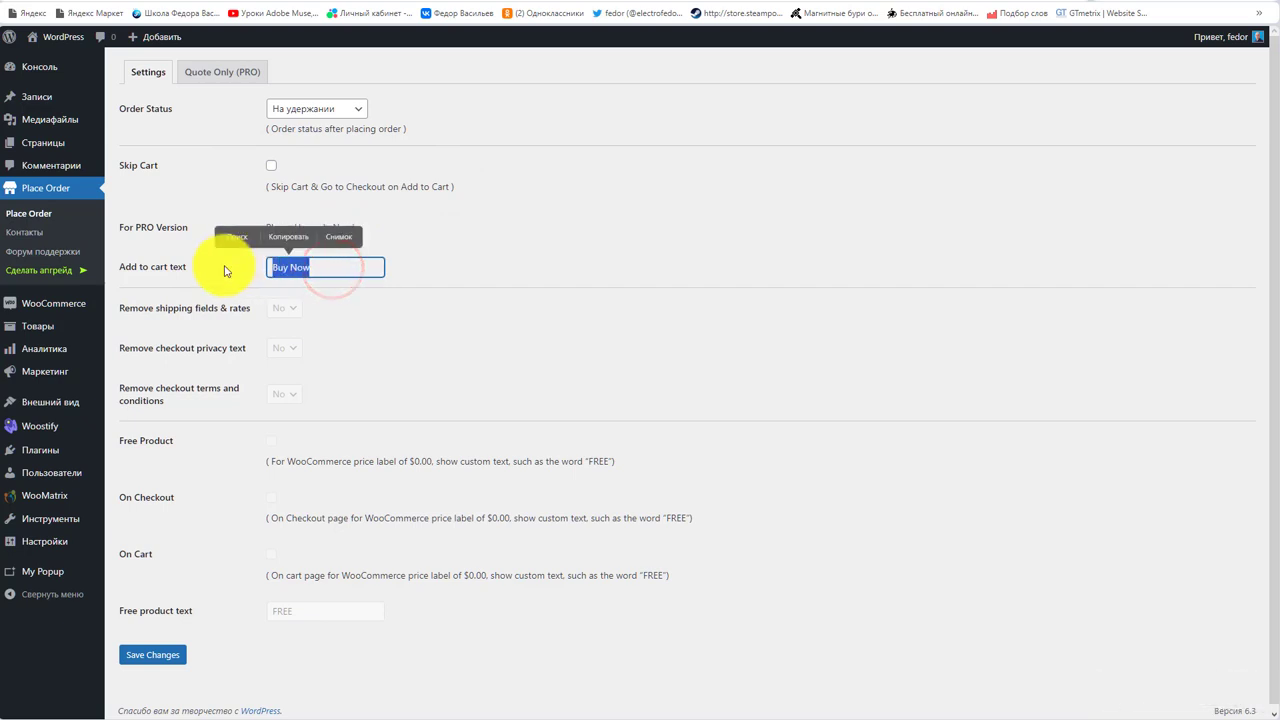
pyautogui.click(224, 276)
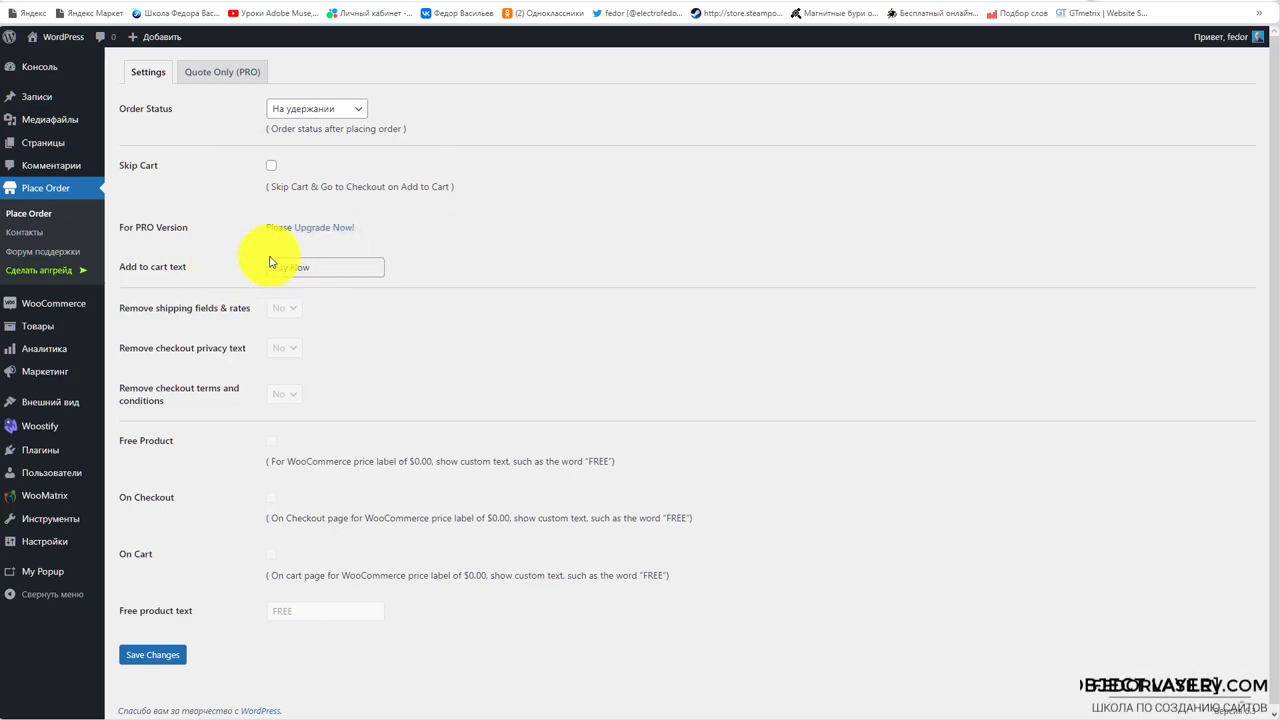
pyautogui.moveTo(349, 271); pyautogui.dragTo(270, 270)
pyautogui.click(270, 268)
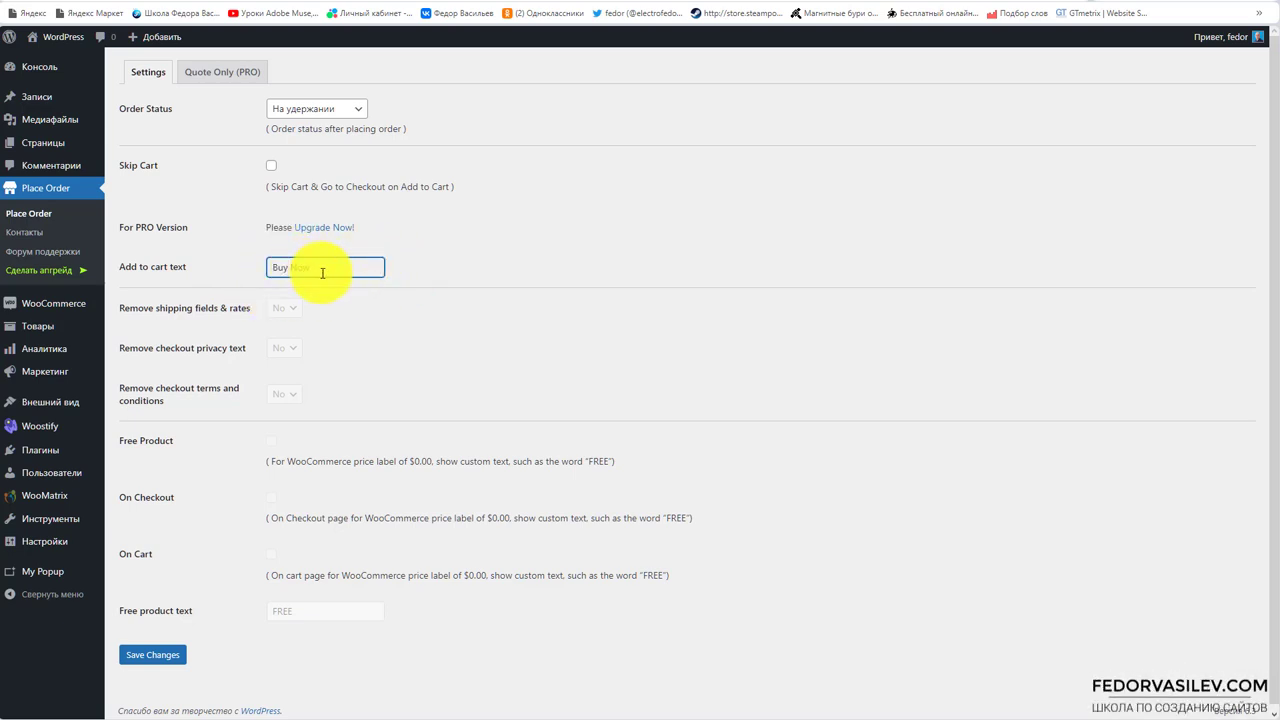
pyautogui.moveTo(339, 265); pyautogui.dragTo(249, 263)
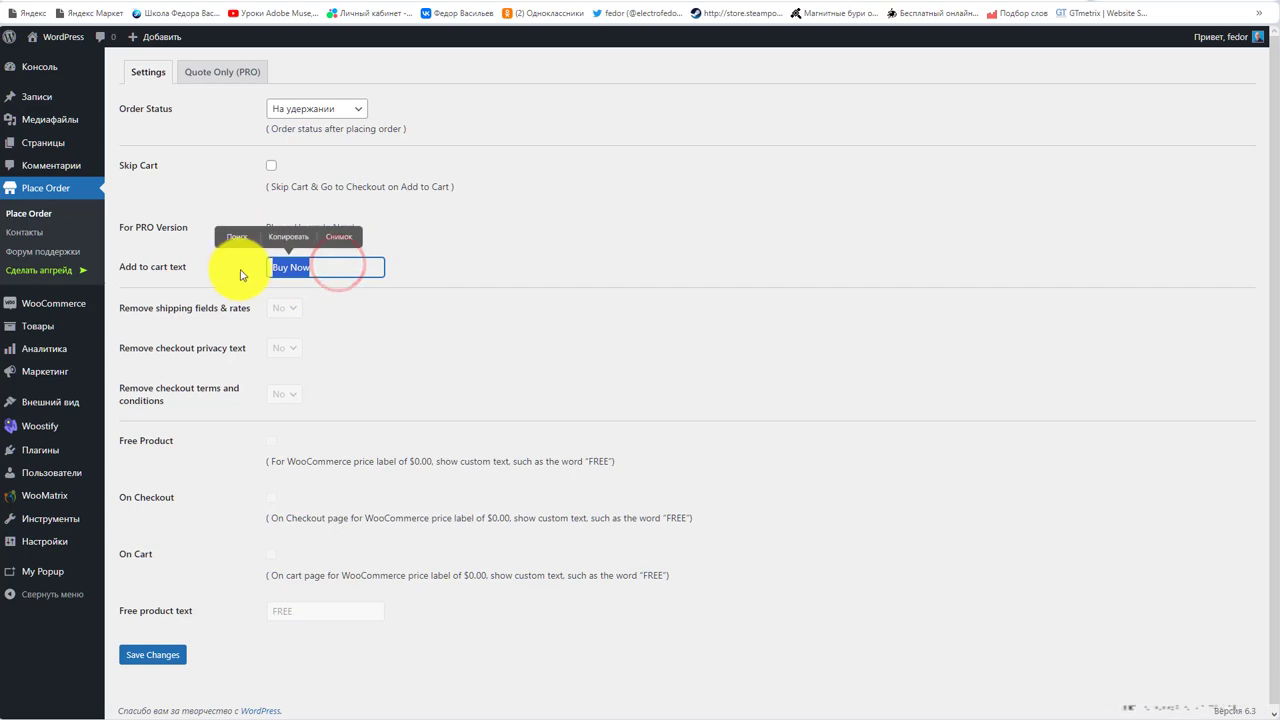
pyautogui.click(245, 263)
pyautogui.click(246, 271)
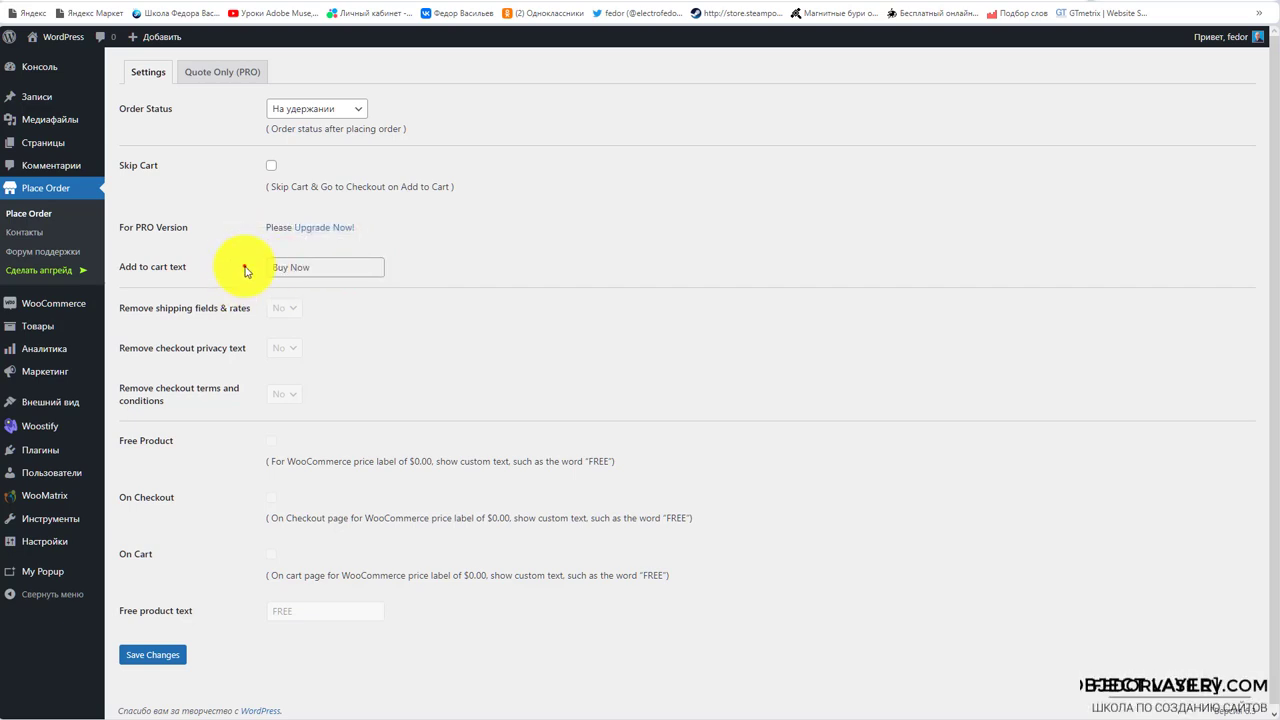
pyautogui.moveTo(328, 265); pyautogui.dragTo(250, 270)
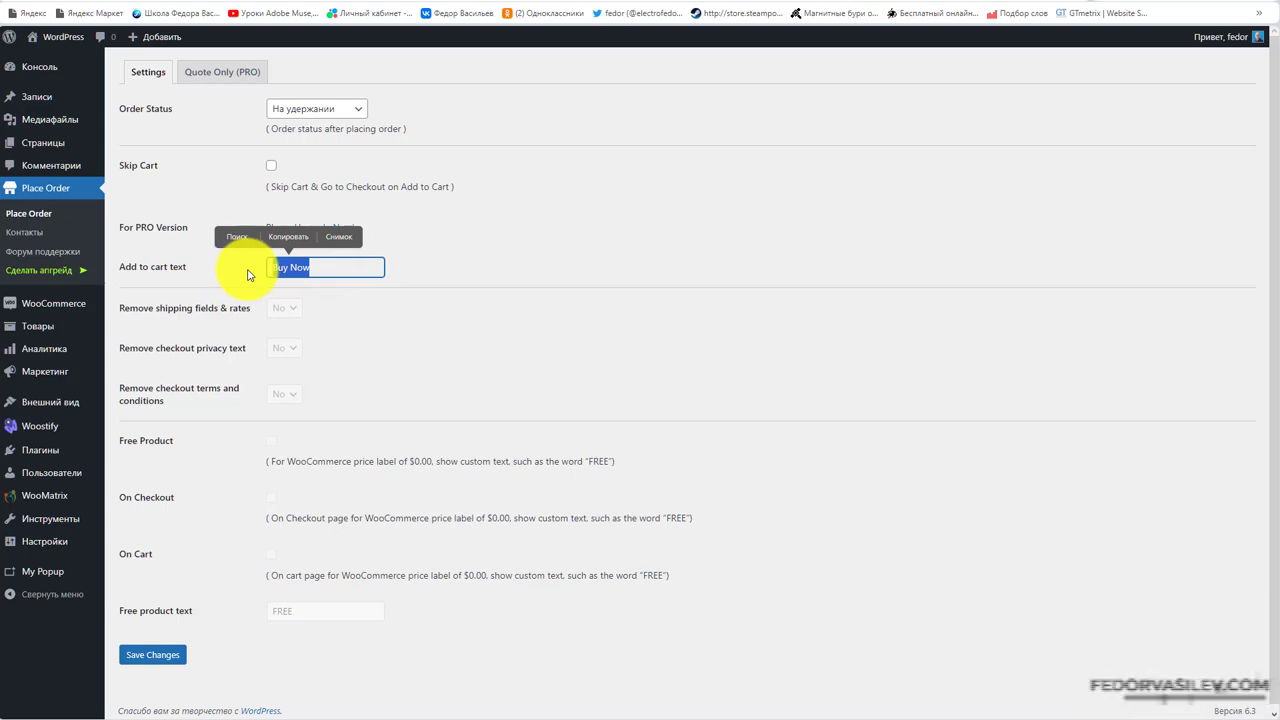
pyautogui.click(400, 272)
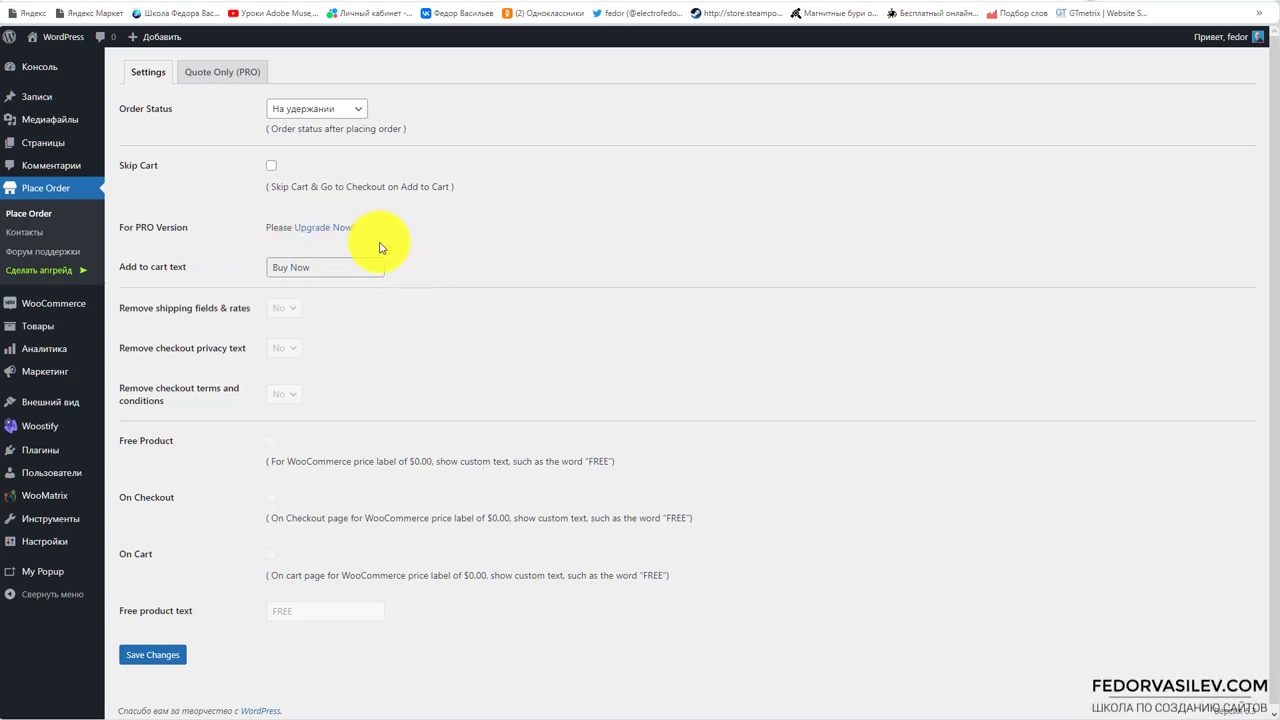
# - Review the PRO options for removing shipping fields and rates, checkout privacy text, and checkout terms and conditions
pyautogui.click(137, 346)
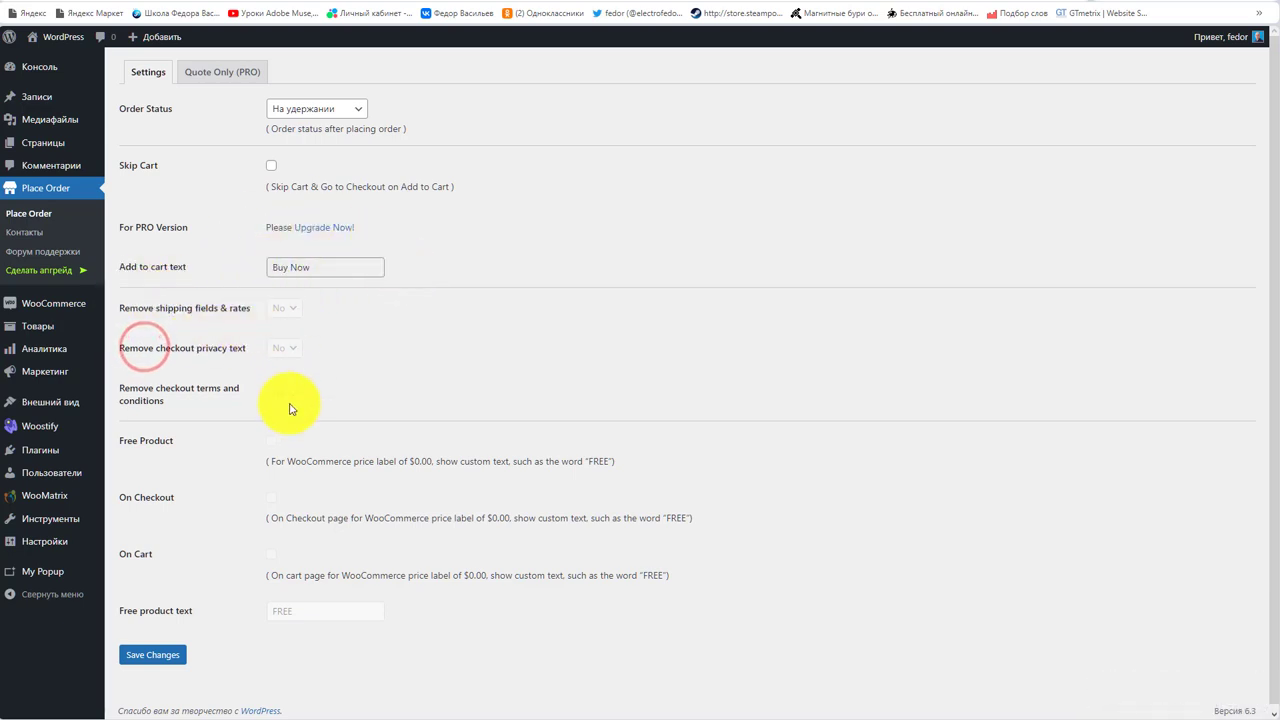
pyautogui.moveTo(136, 309); pyautogui.dragTo(122, 349)
pyautogui.click(694, 509)
pyautogui.click(238, 364)
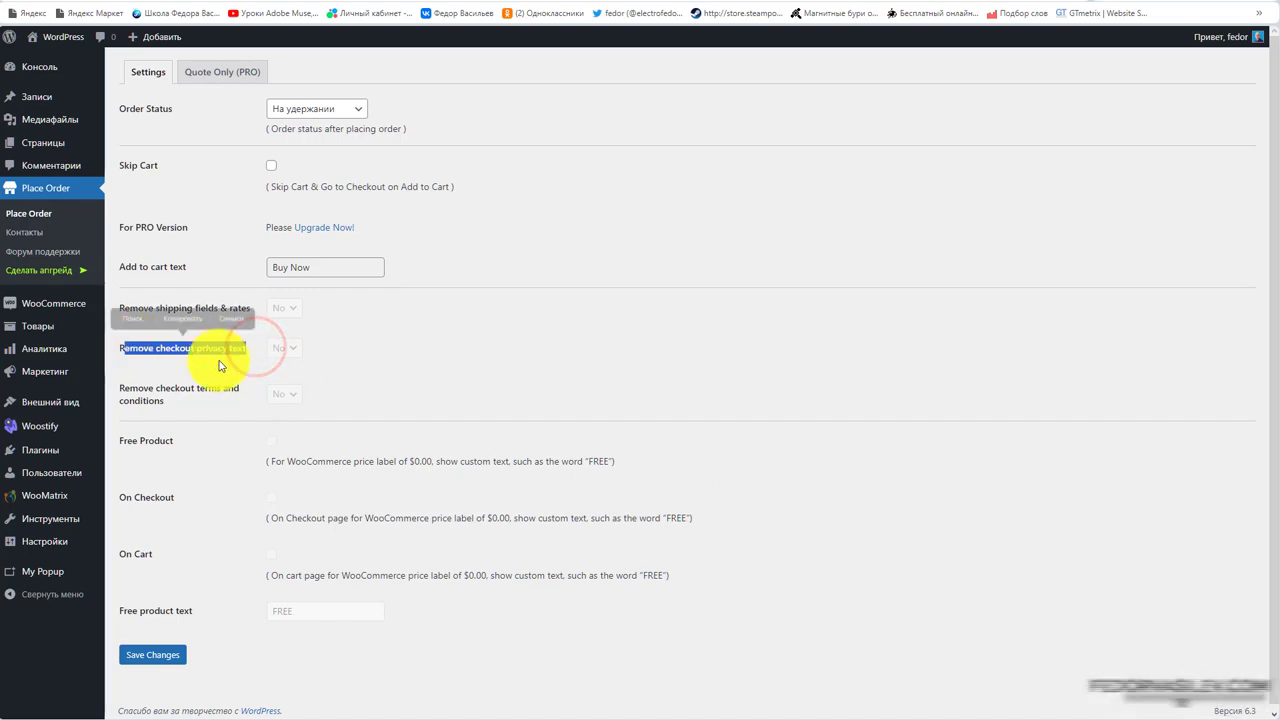
pyautogui.click(322, 362)
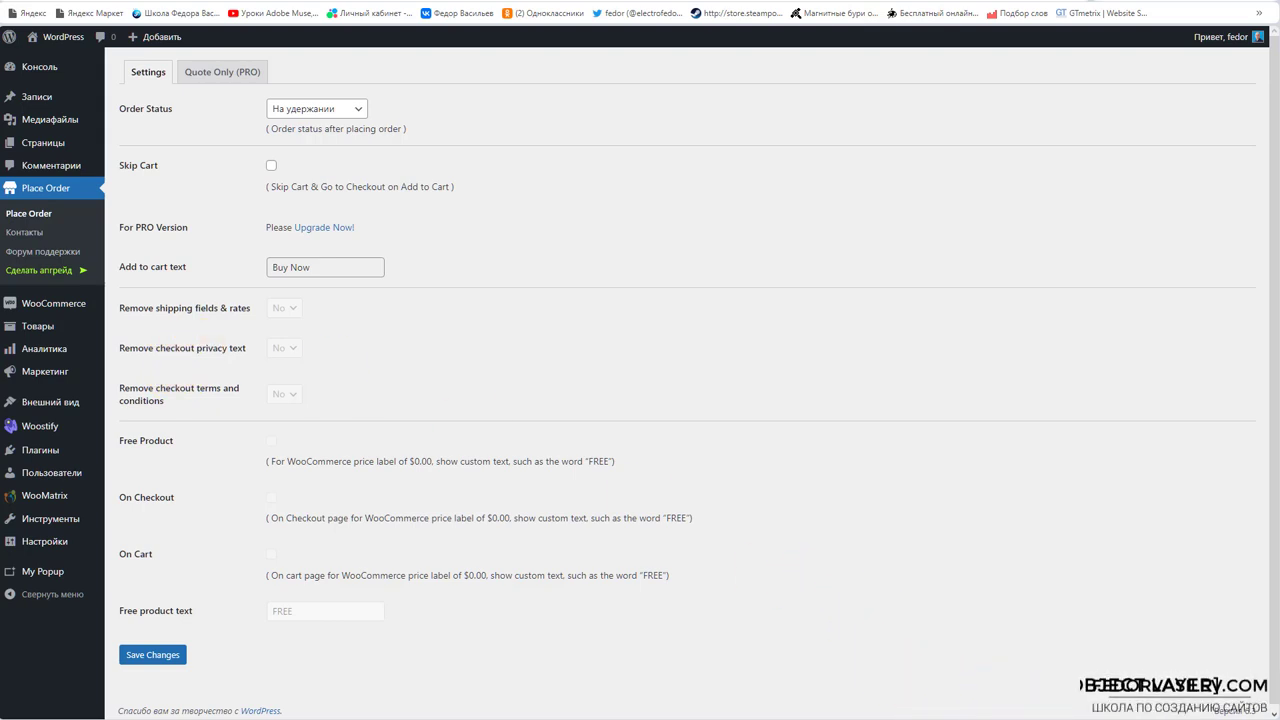
pyautogui.moveTo(120, 388); pyautogui.dragTo(310, 426)
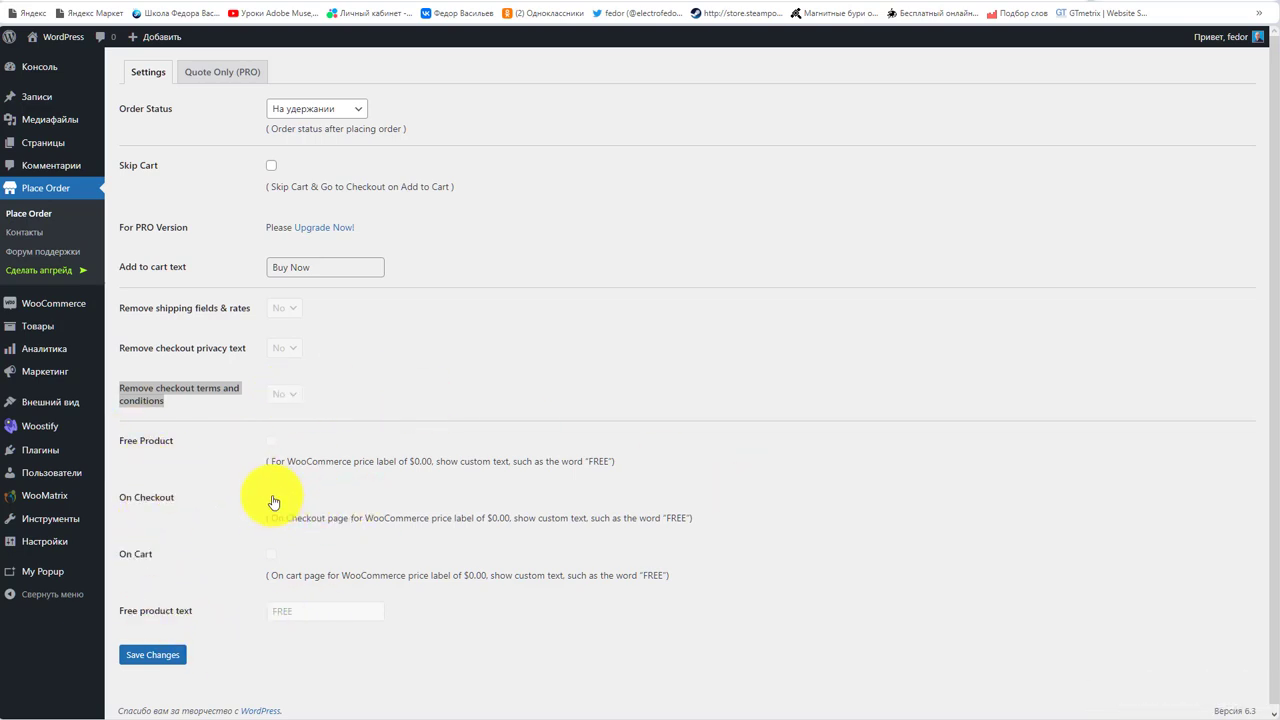
# - Read the description of the Free Product option for products priced at $0.00
pyautogui.click(271, 442)
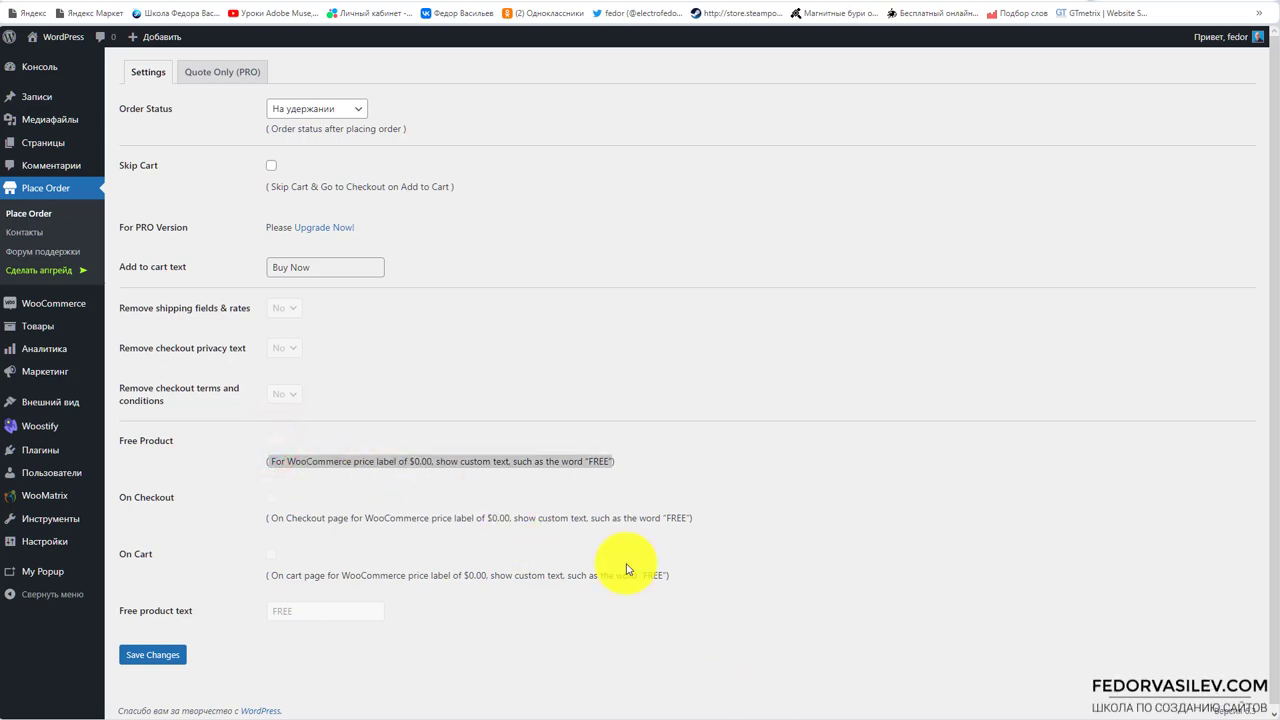
pyautogui.click(607, 512)
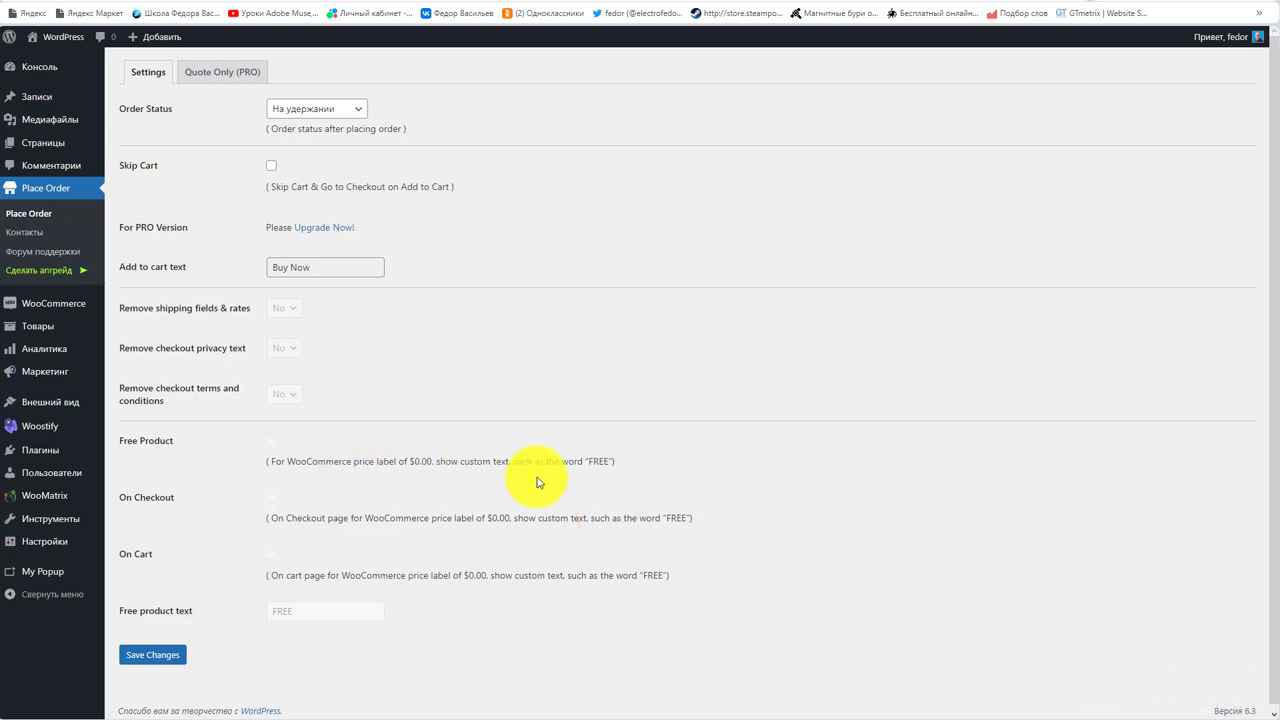
pyautogui.click(271, 441)
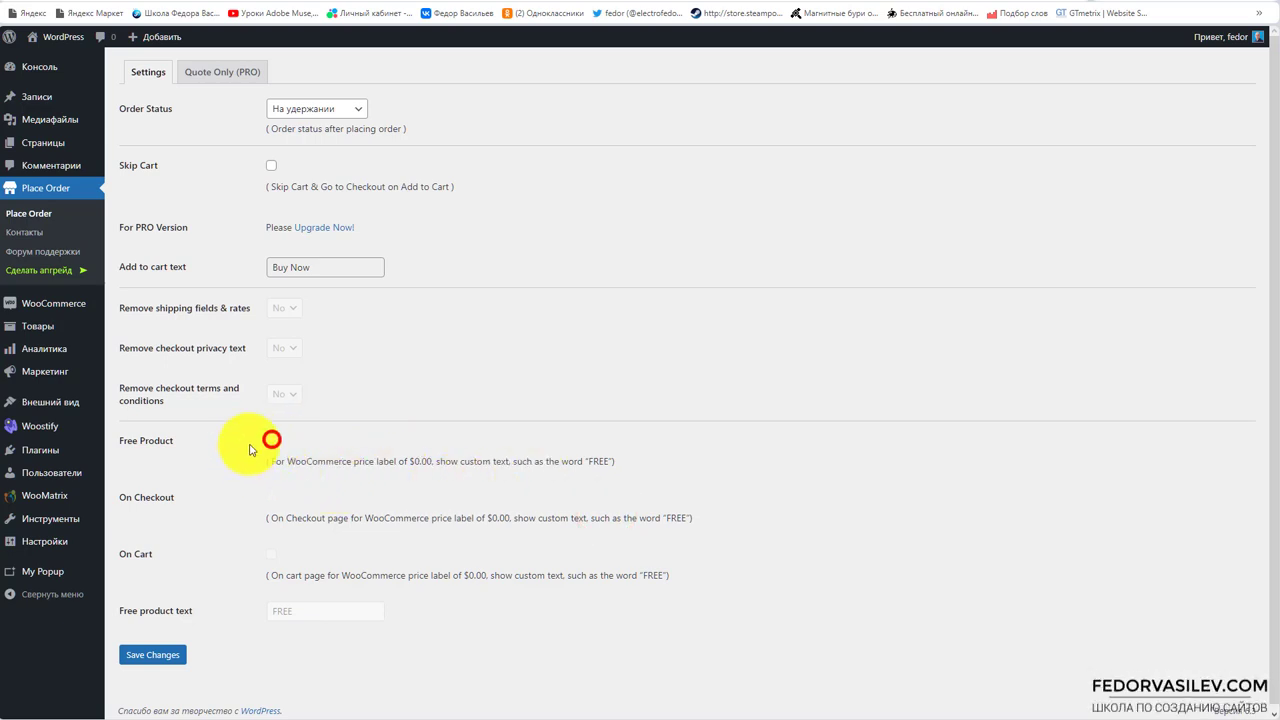
pyautogui.moveTo(369, 459); pyautogui.dragTo(560, 462)
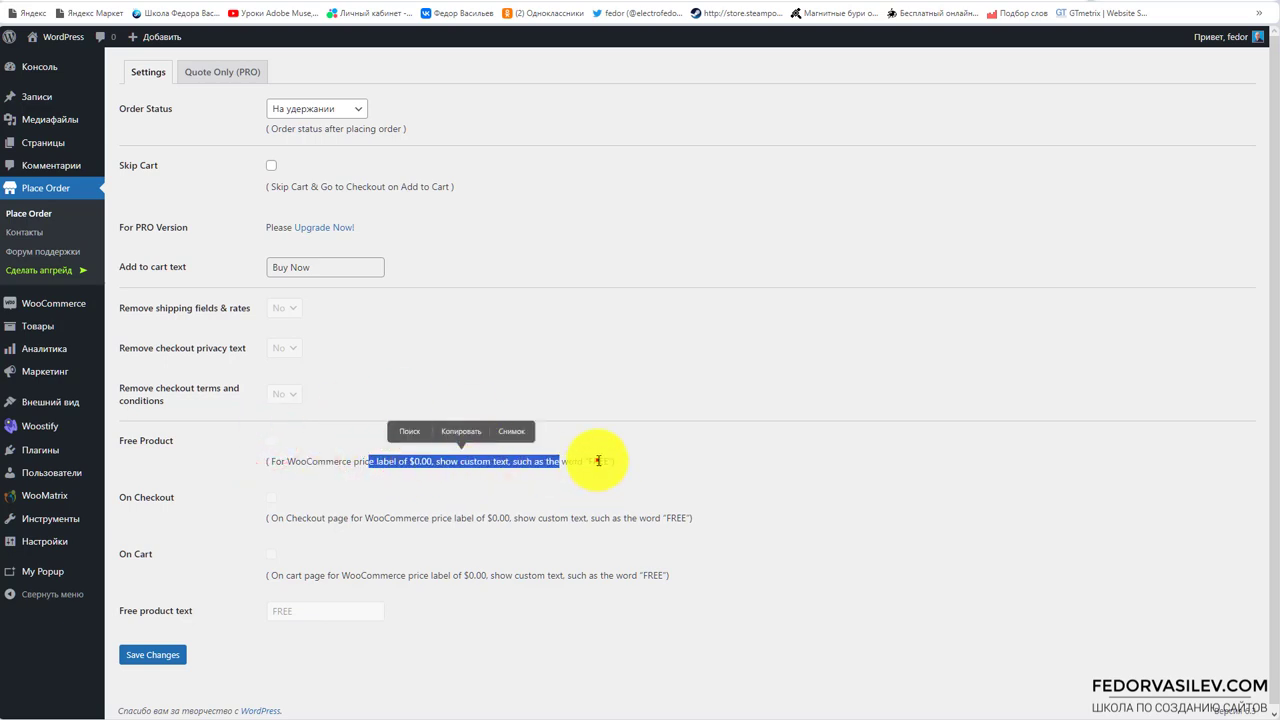
pyautogui.click(596, 460)
pyautogui.moveTo(636, 461); pyautogui.dragTo(303, 447)
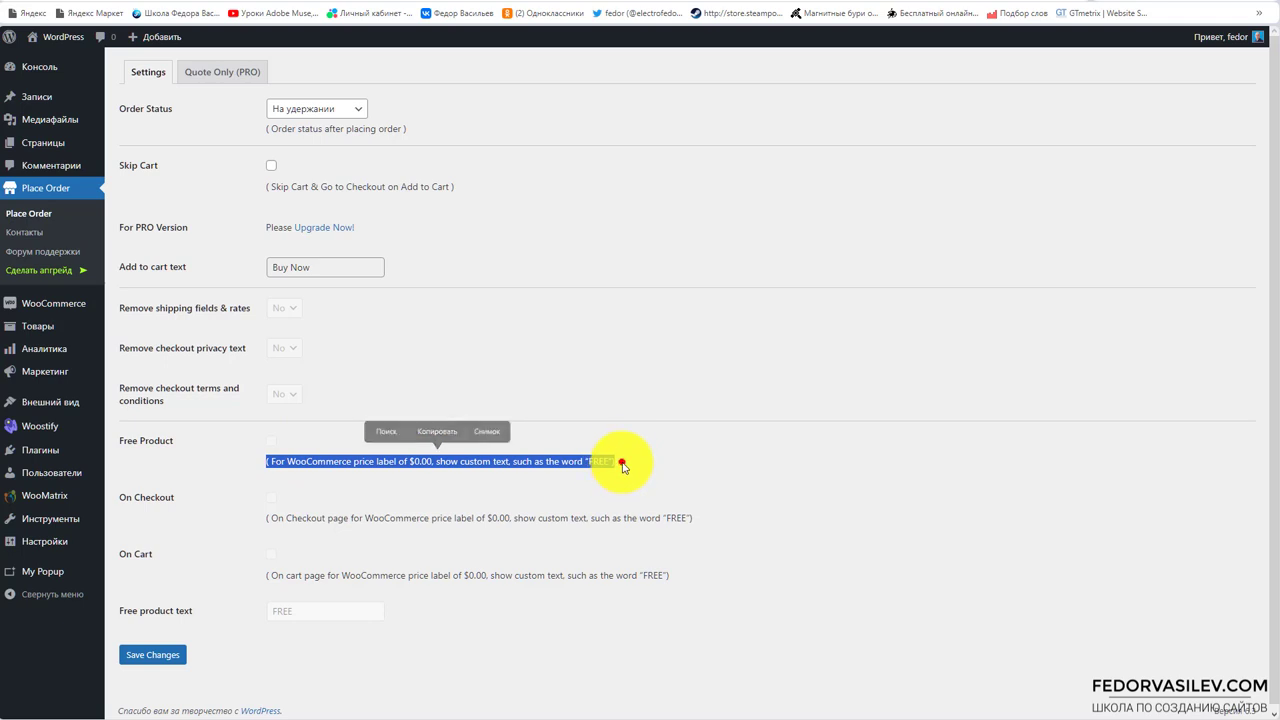
pyautogui.click(622, 466)
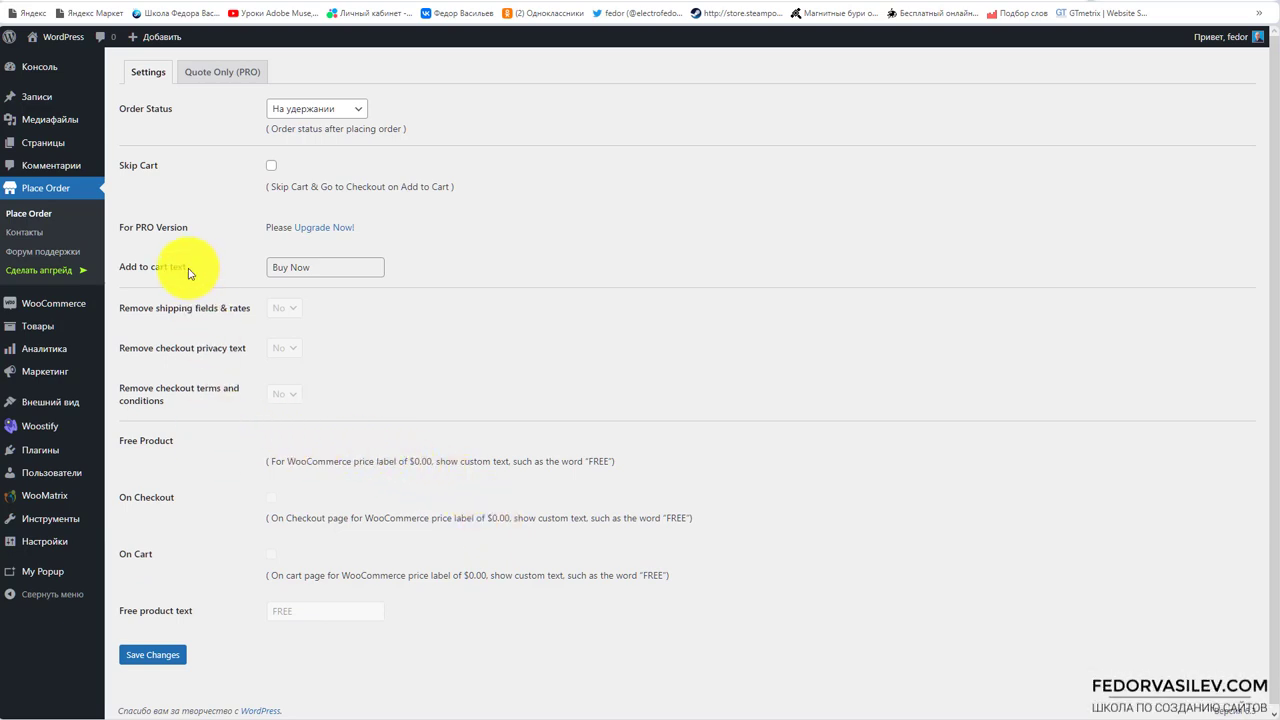
# - Read the On Checkout and On Cart option descriptions and check the "Free product text" field
pyautogui.moveTo(475, 483); pyautogui.dragTo(437, 551)
pyautogui.click(434, 549)
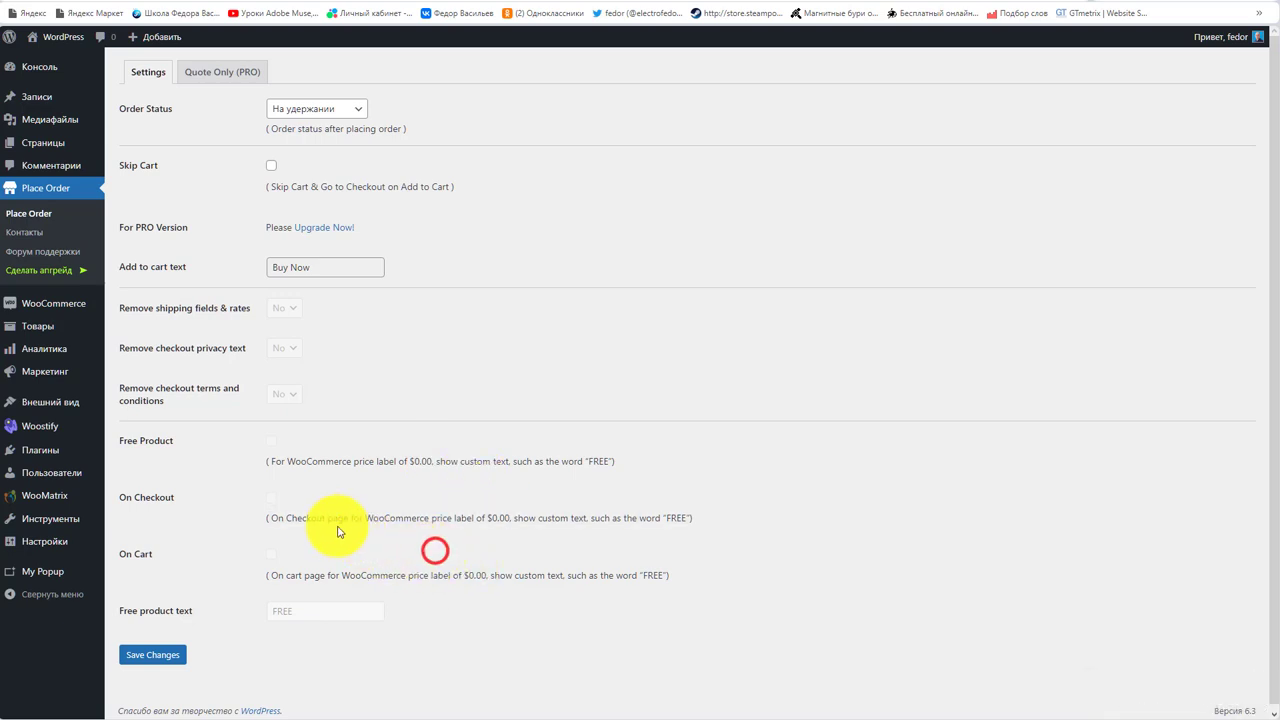
pyautogui.moveTo(313, 520); pyautogui.dragTo(631, 551)
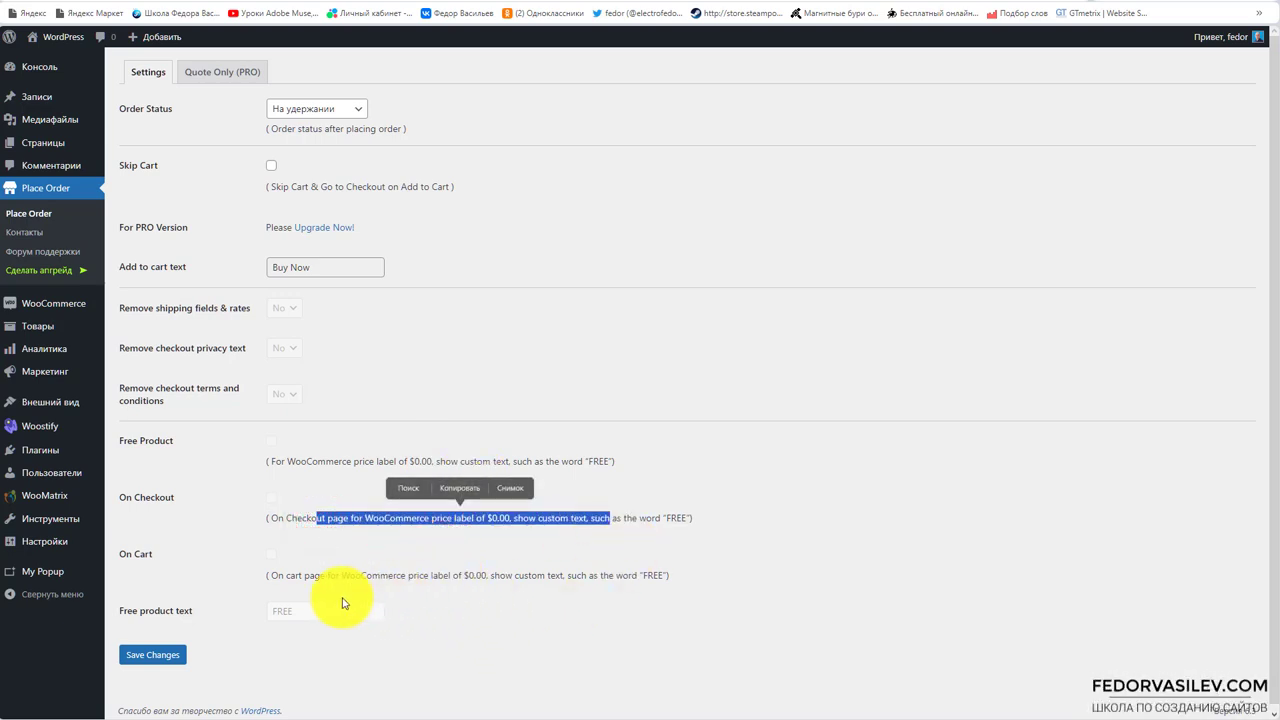
pyautogui.moveTo(277, 578); pyautogui.dragTo(634, 574)
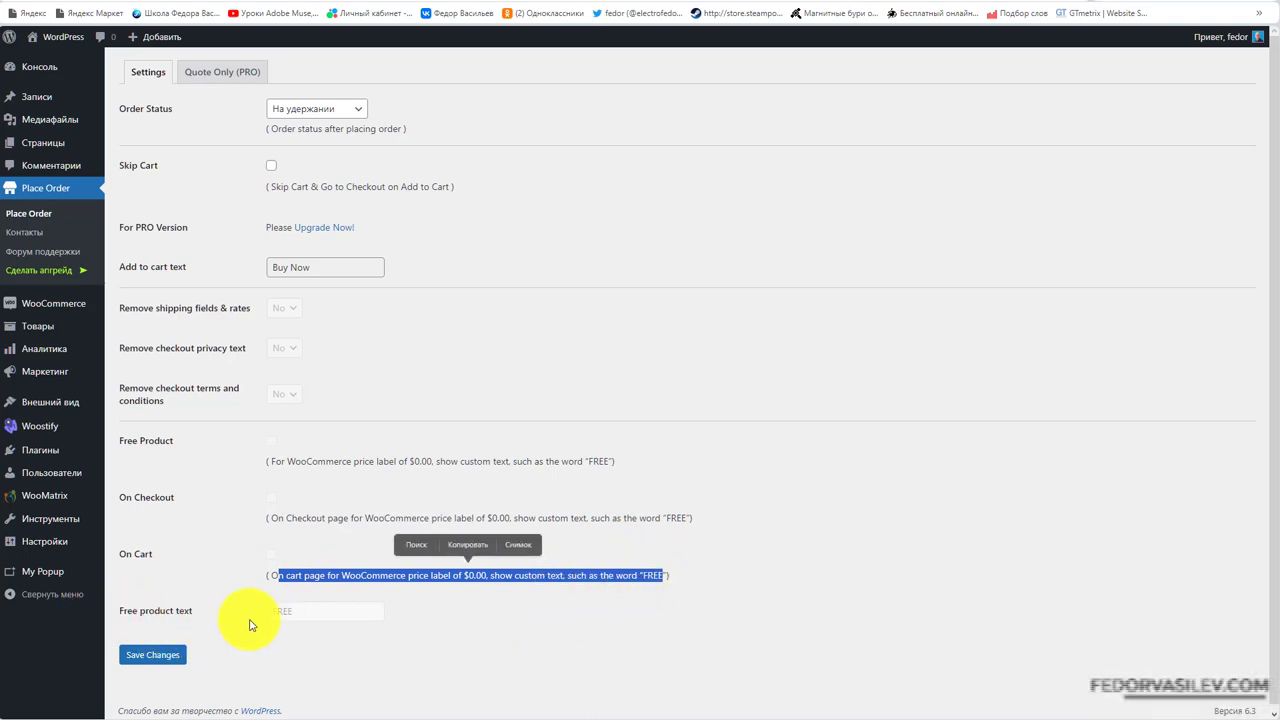
pyautogui.click(283, 614)
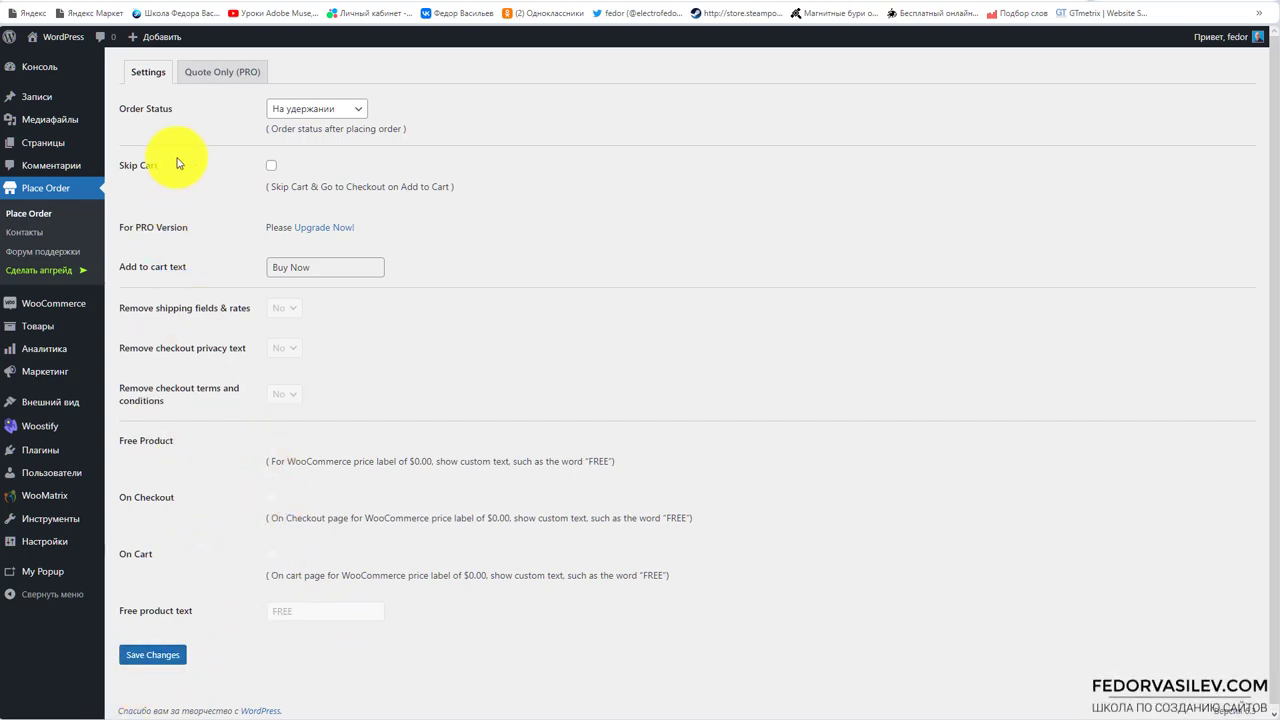
# - Open the Quote Only (PRO) settings and examine the option that enables the Quote Only button
pyautogui.click(198, 71)
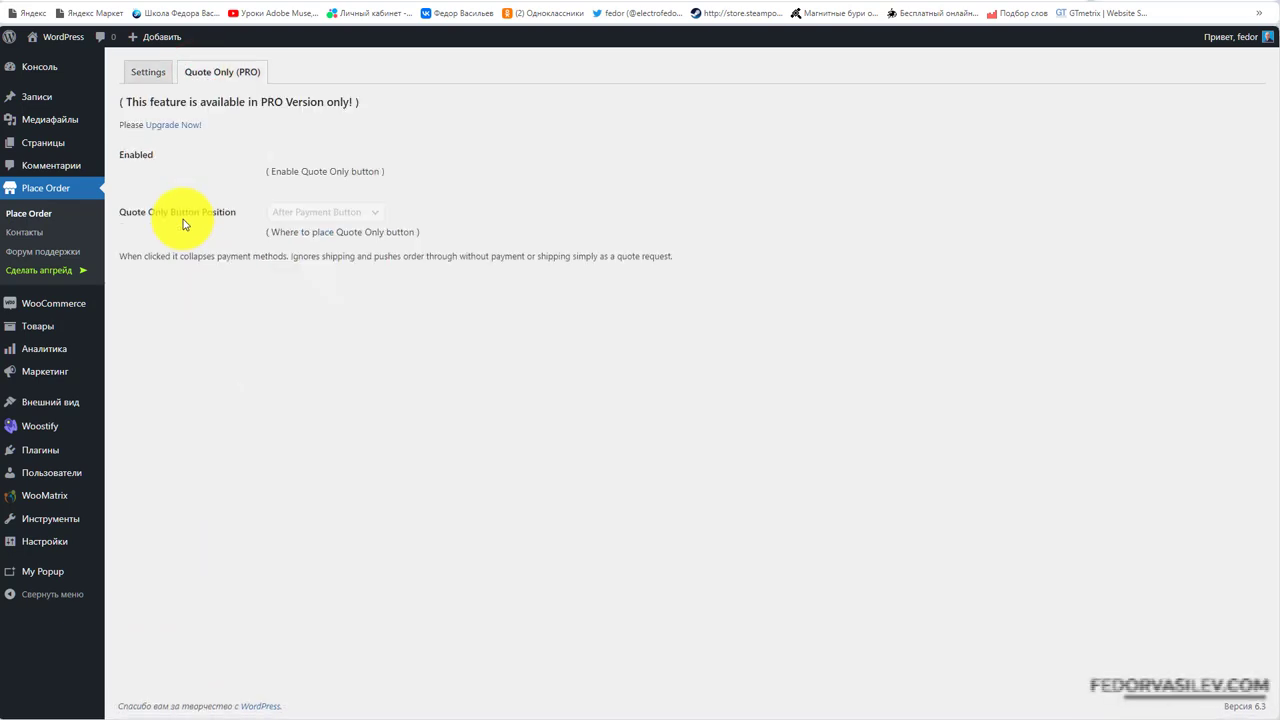
pyautogui.tripleClick(260, 166)
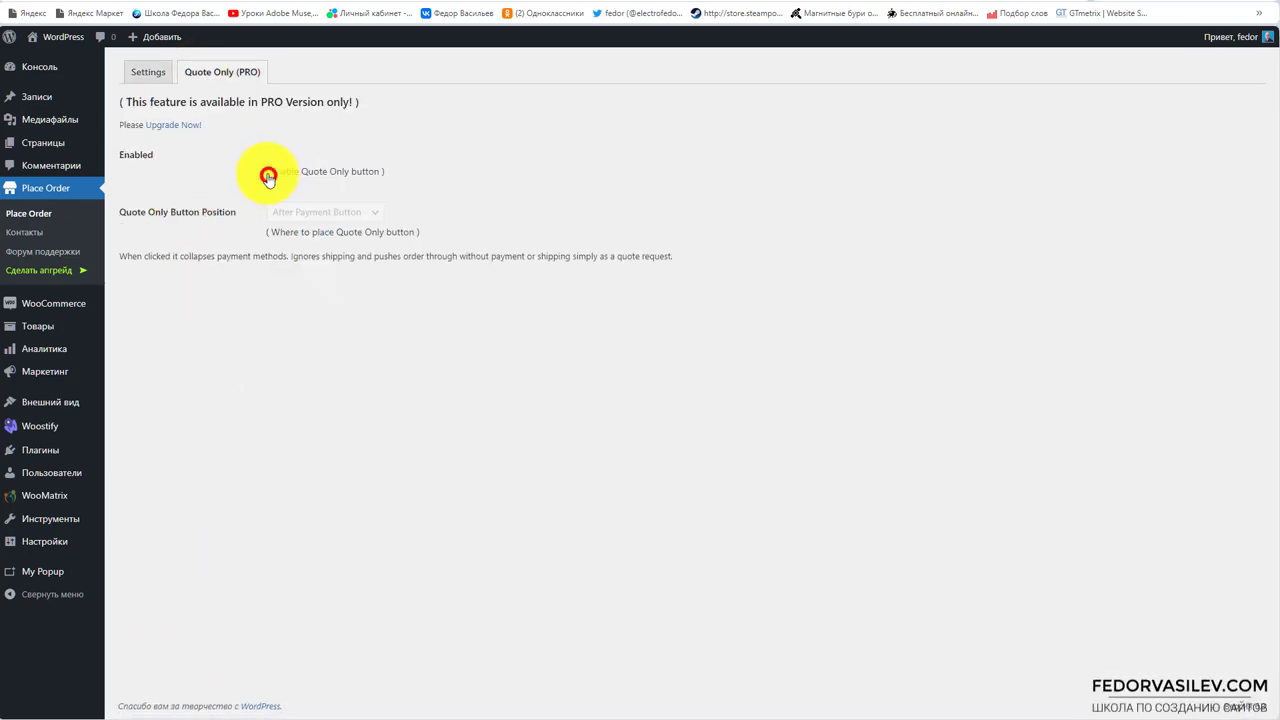
pyautogui.moveTo(268, 177); pyautogui.dragTo(414, 177)
pyautogui.click(446, 189)
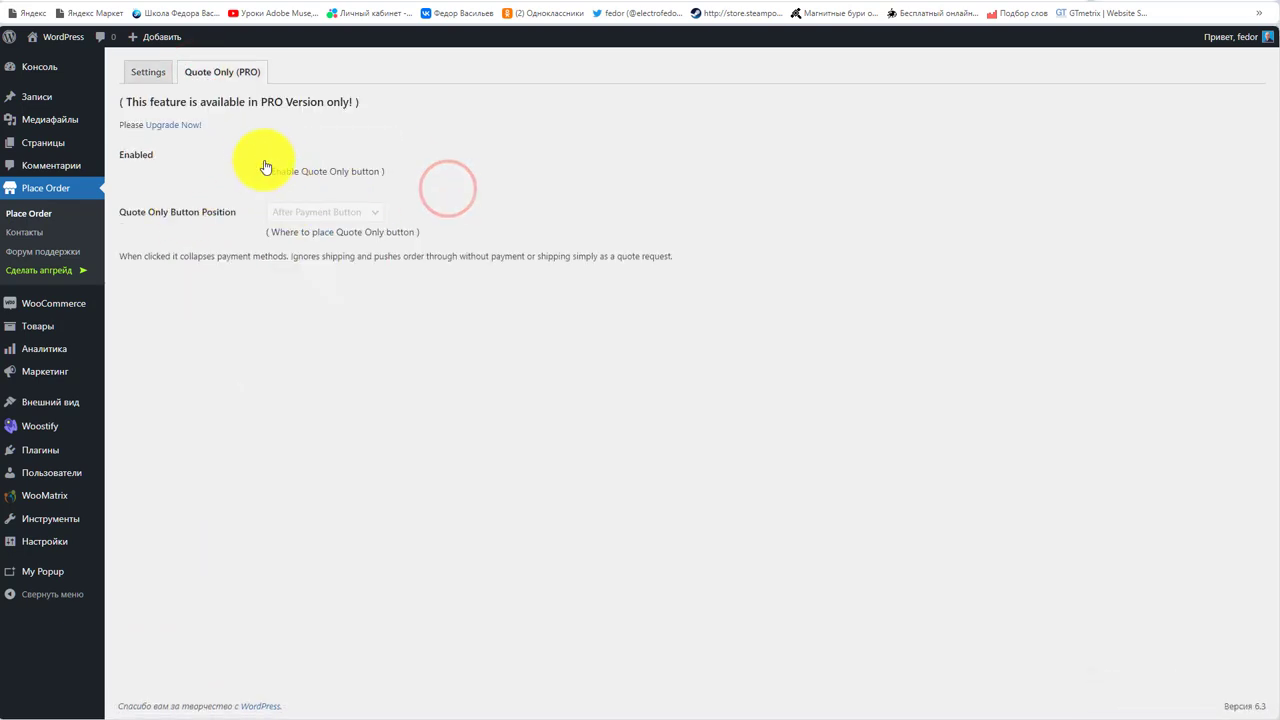
# - Examine the Quote Only Button Position option and its description, and return to the plugin's main settings
pyautogui.click(272, 160)
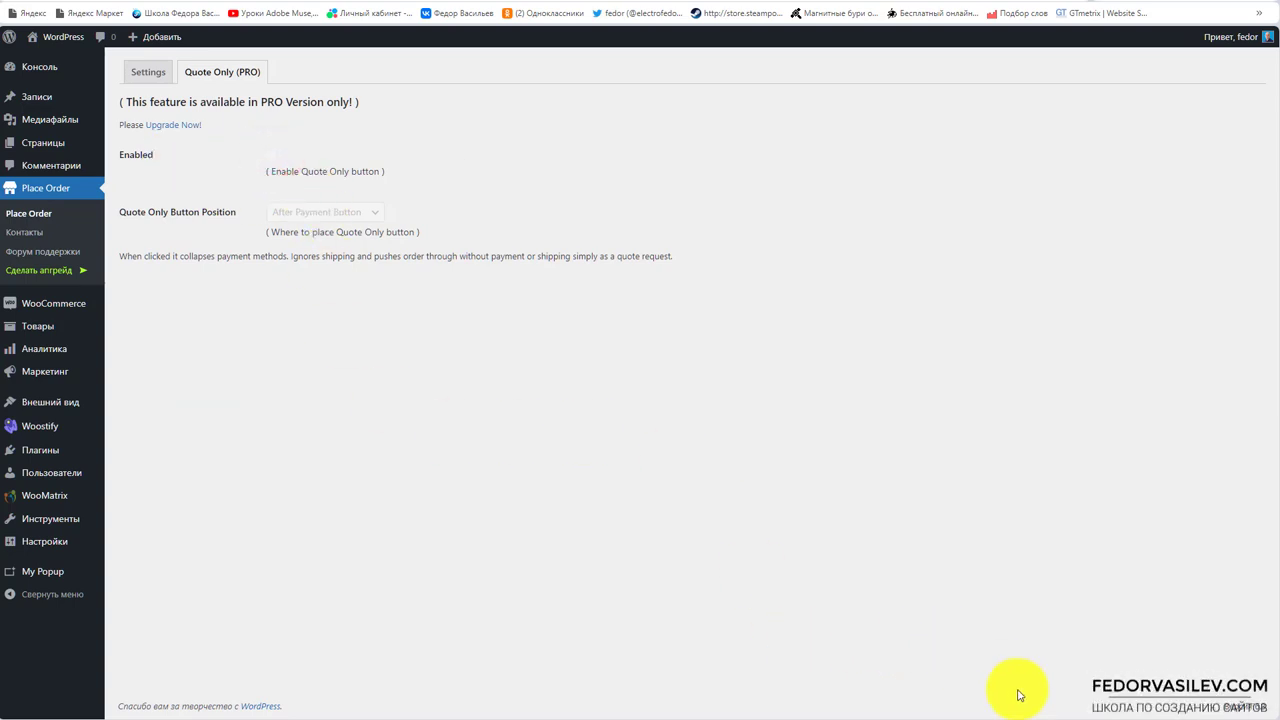
pyautogui.moveTo(266, 228); pyautogui.dragTo(265, 303)
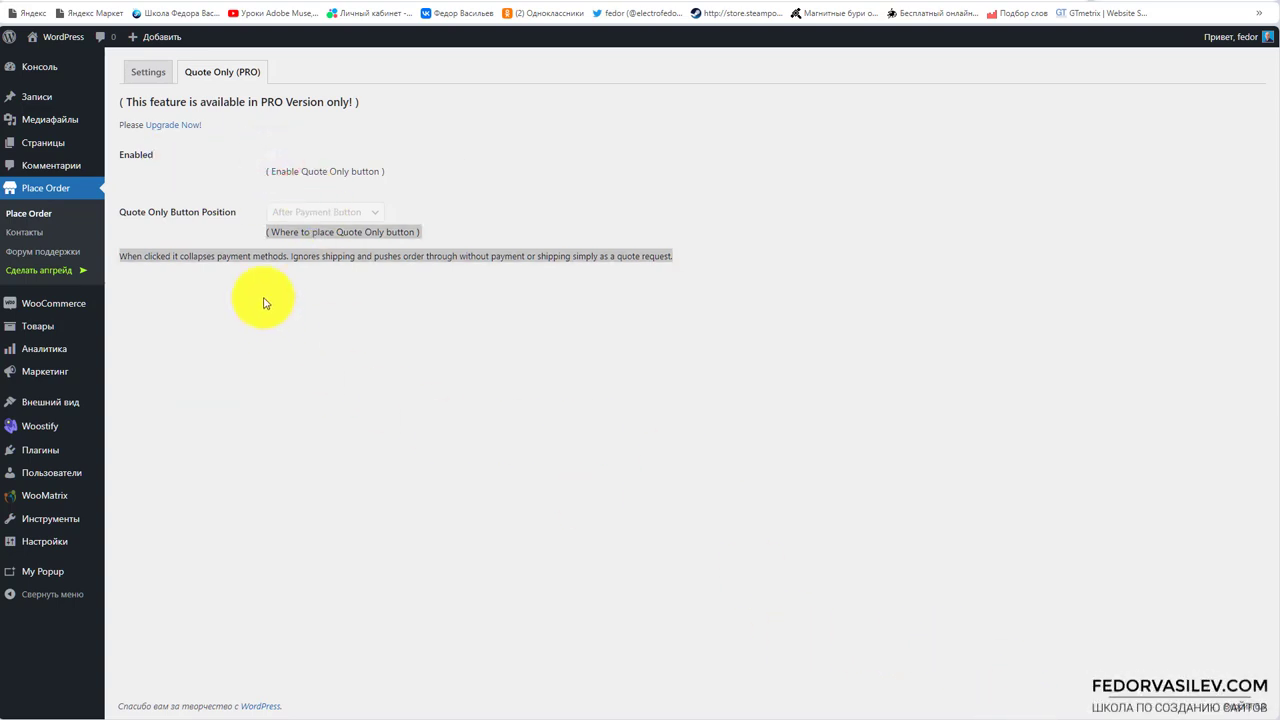
pyautogui.click(286, 229)
pyautogui.click(376, 211)
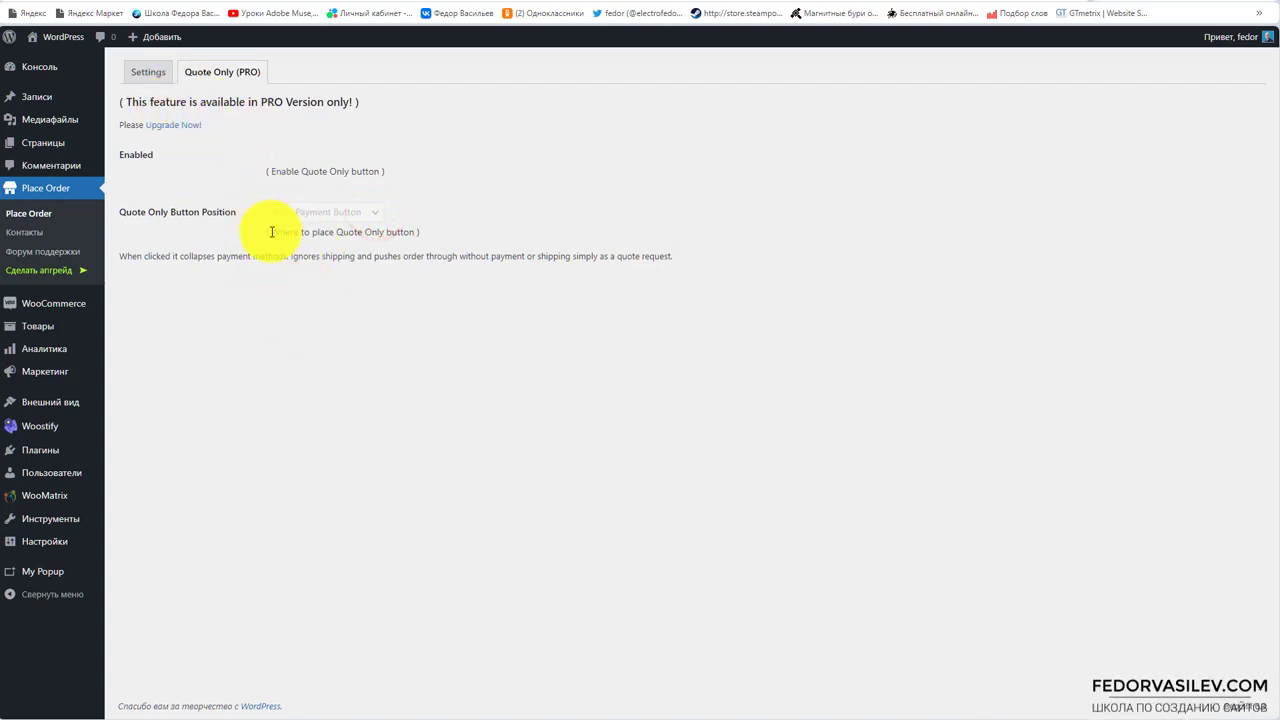
pyautogui.click(146, 73)
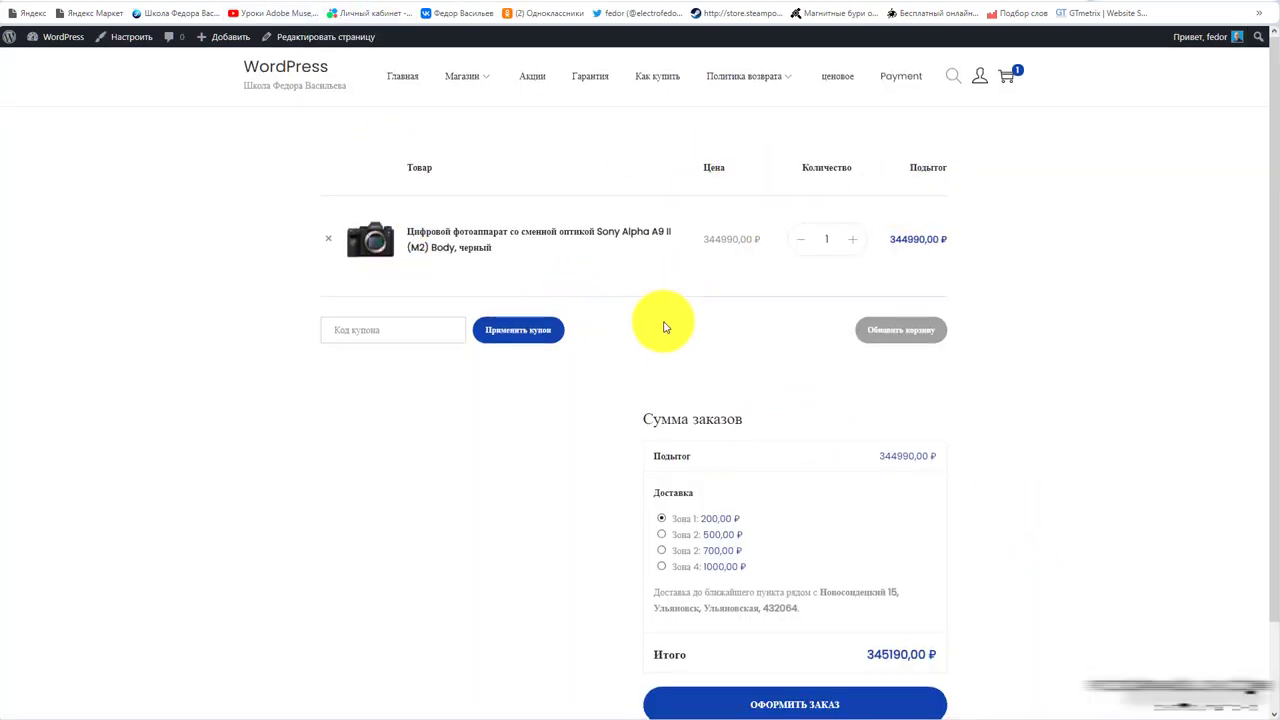
# - Check out the cart with the Sony Alpha A9 II camera, accept the site's terms and conditions, and confirm the order without payment
pyautogui.scroll(-1, 710, 640)
pyautogui.click(778, 604)
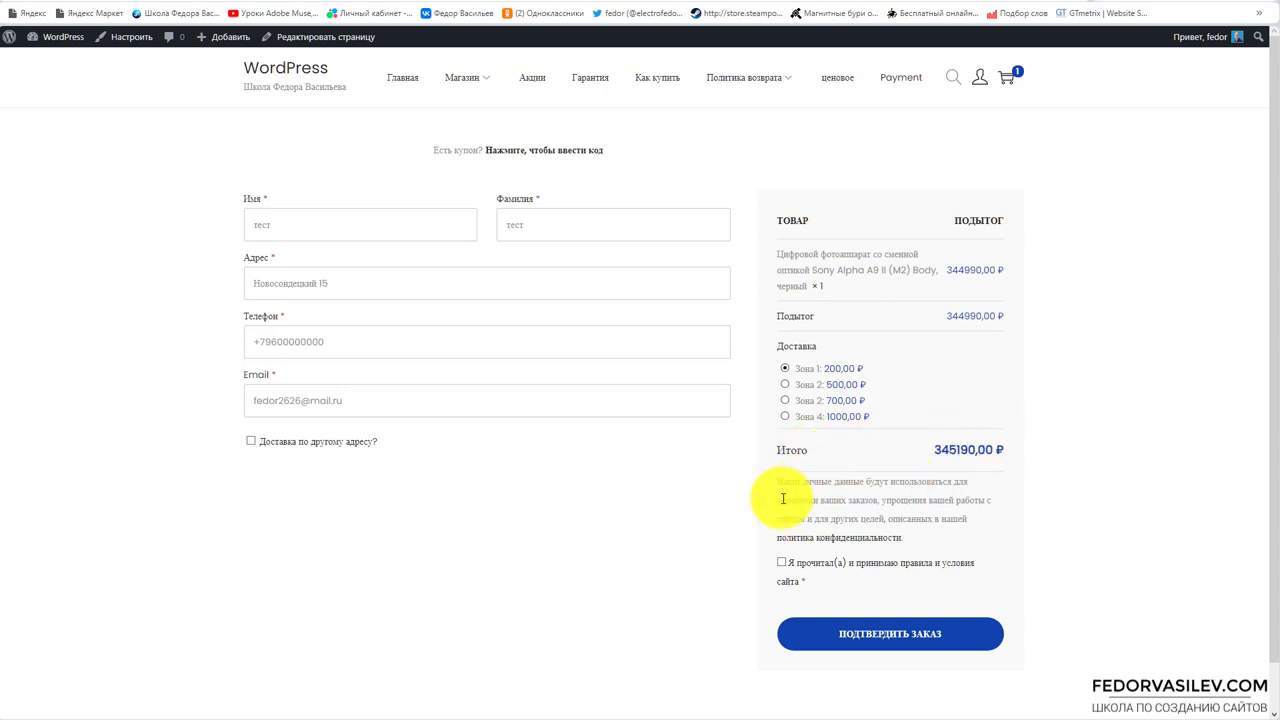
pyautogui.click(784, 578)
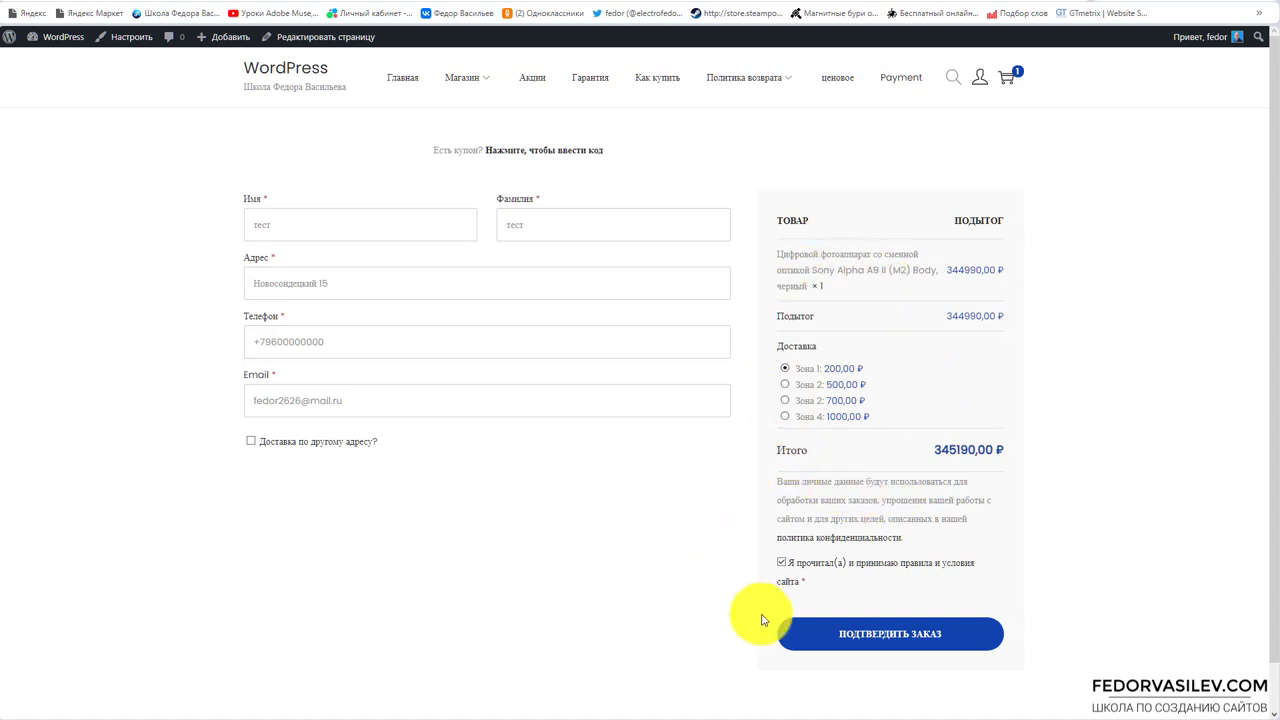
pyautogui.click(880, 633)
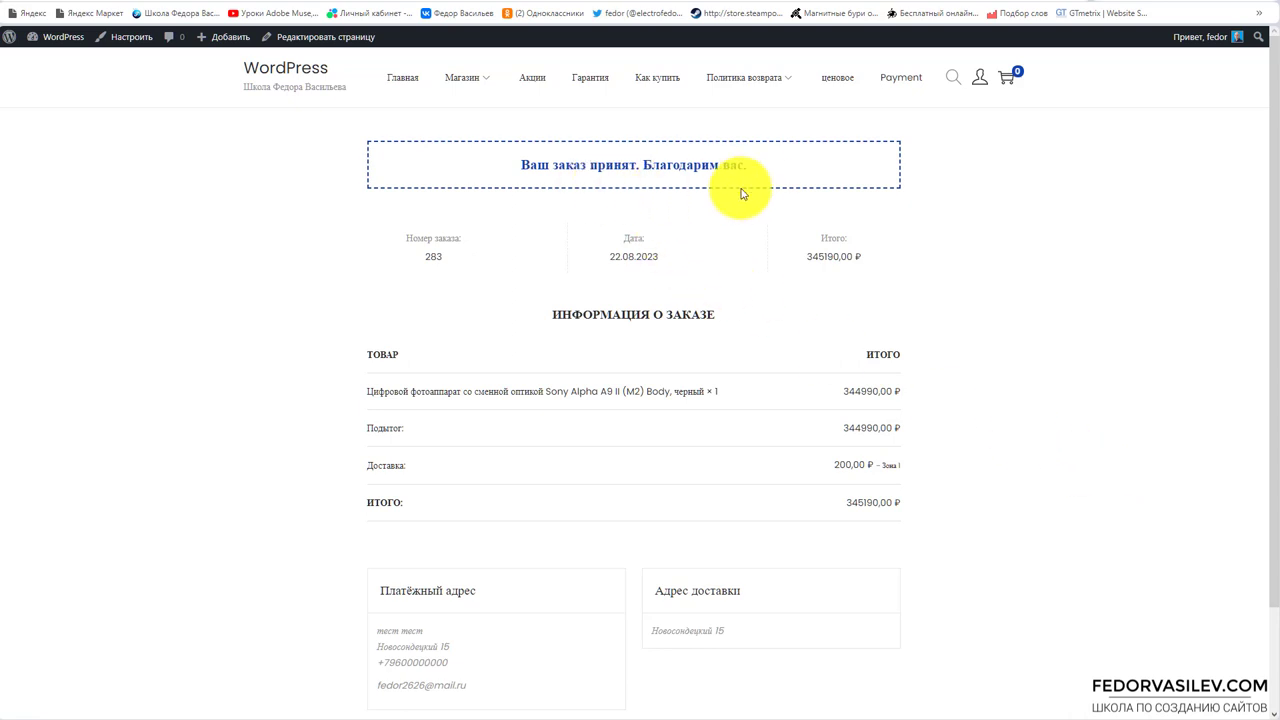
# - Review the order confirmation page, including the thank-you message, order information, and billing and shipping addresses
pyautogui.moveTo(768, 162); pyautogui.dragTo(503, 186)
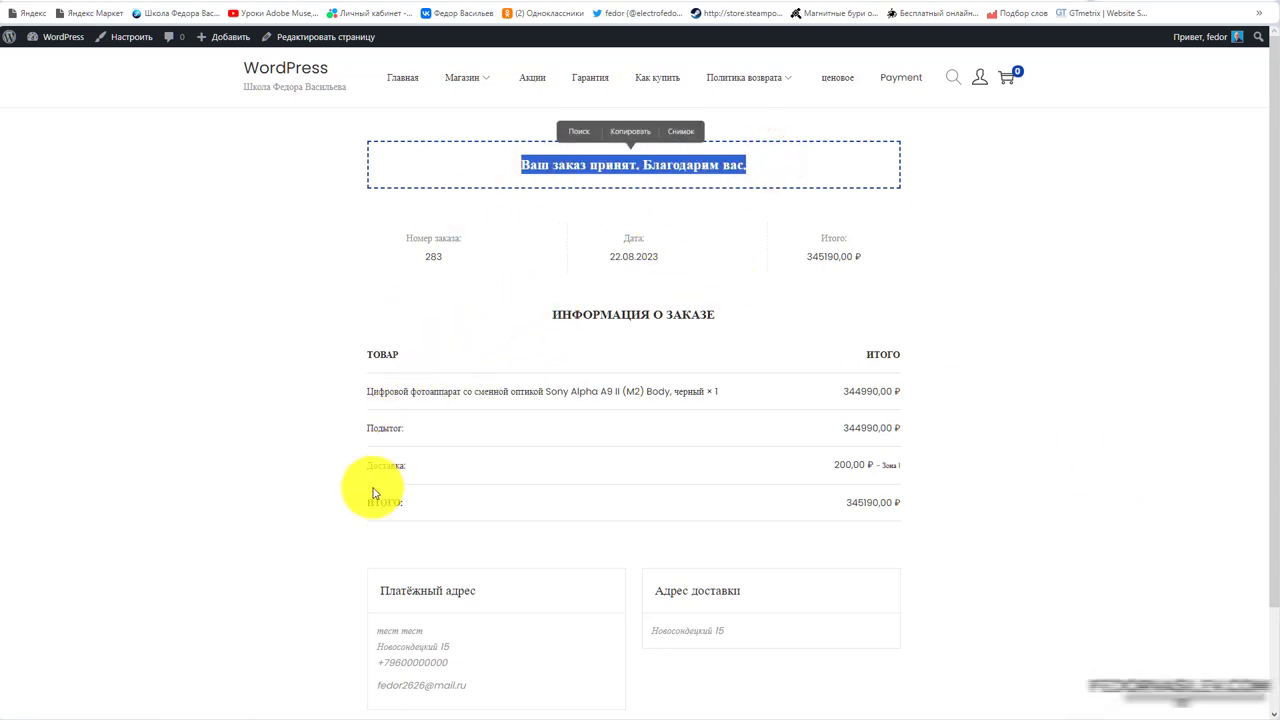
pyautogui.scroll(-2, 373, 492)
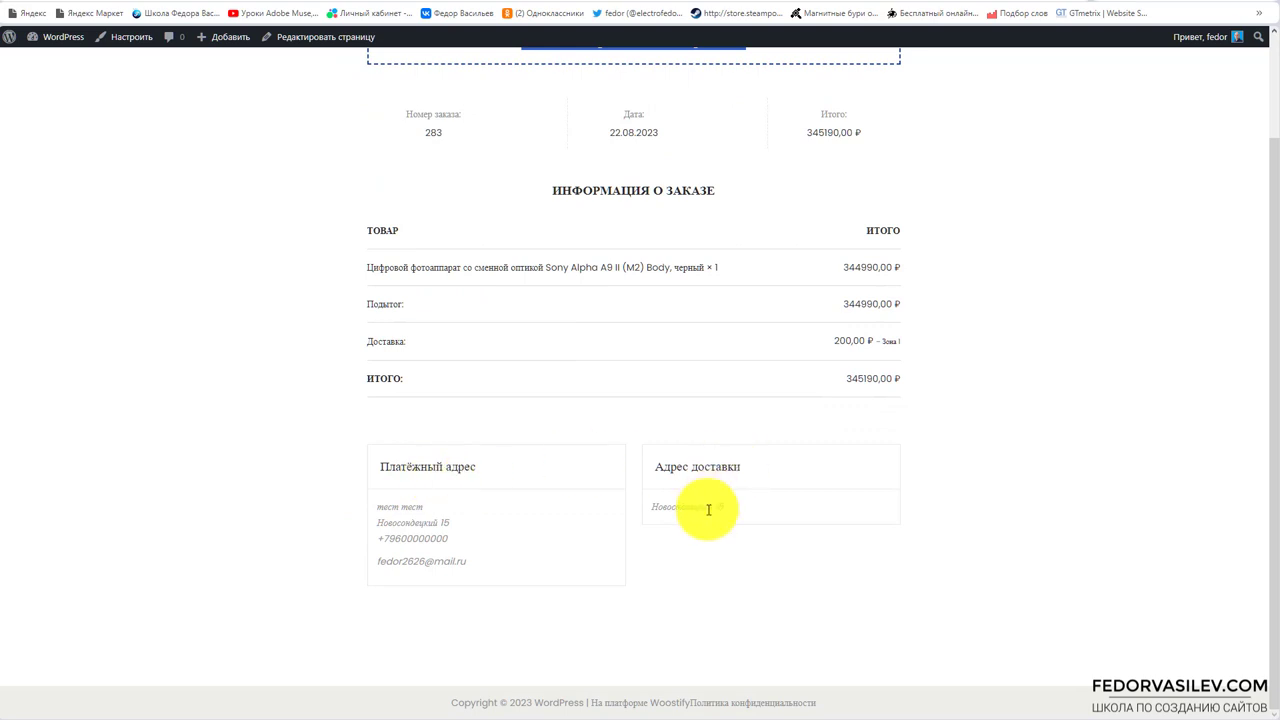
pyautogui.scroll(2, 655, 520)
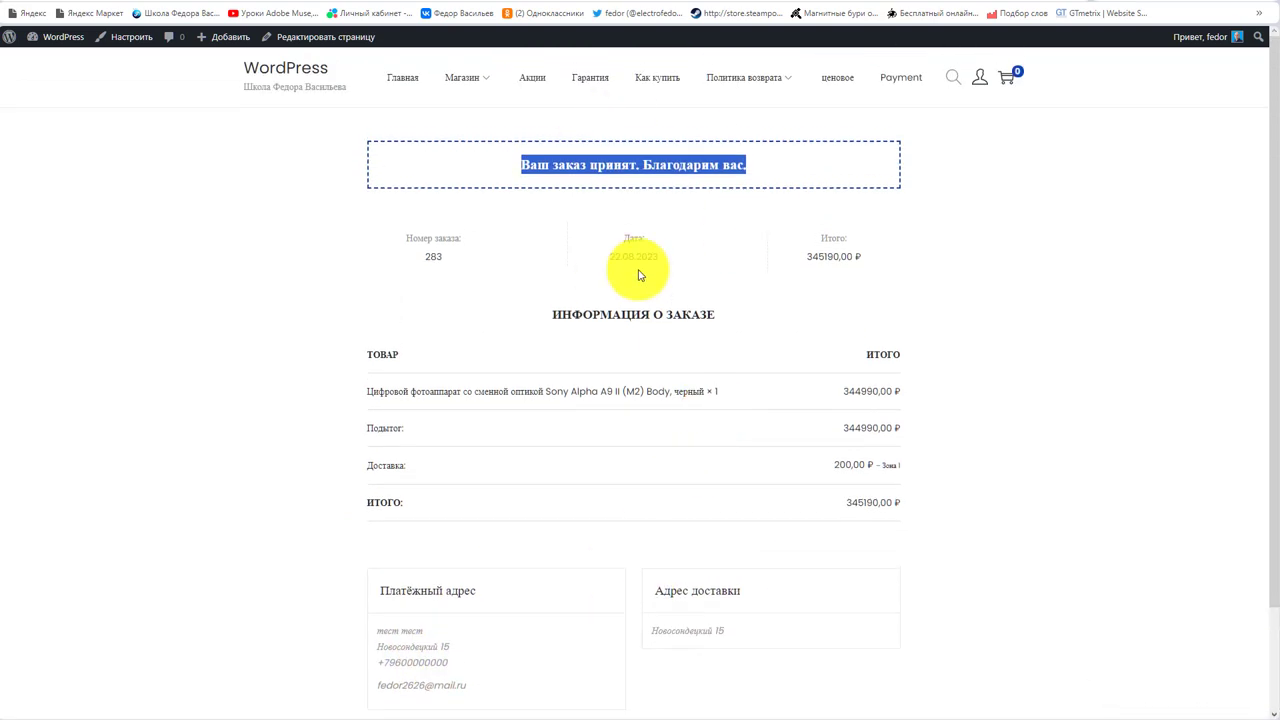
pyautogui.click(327, 279)
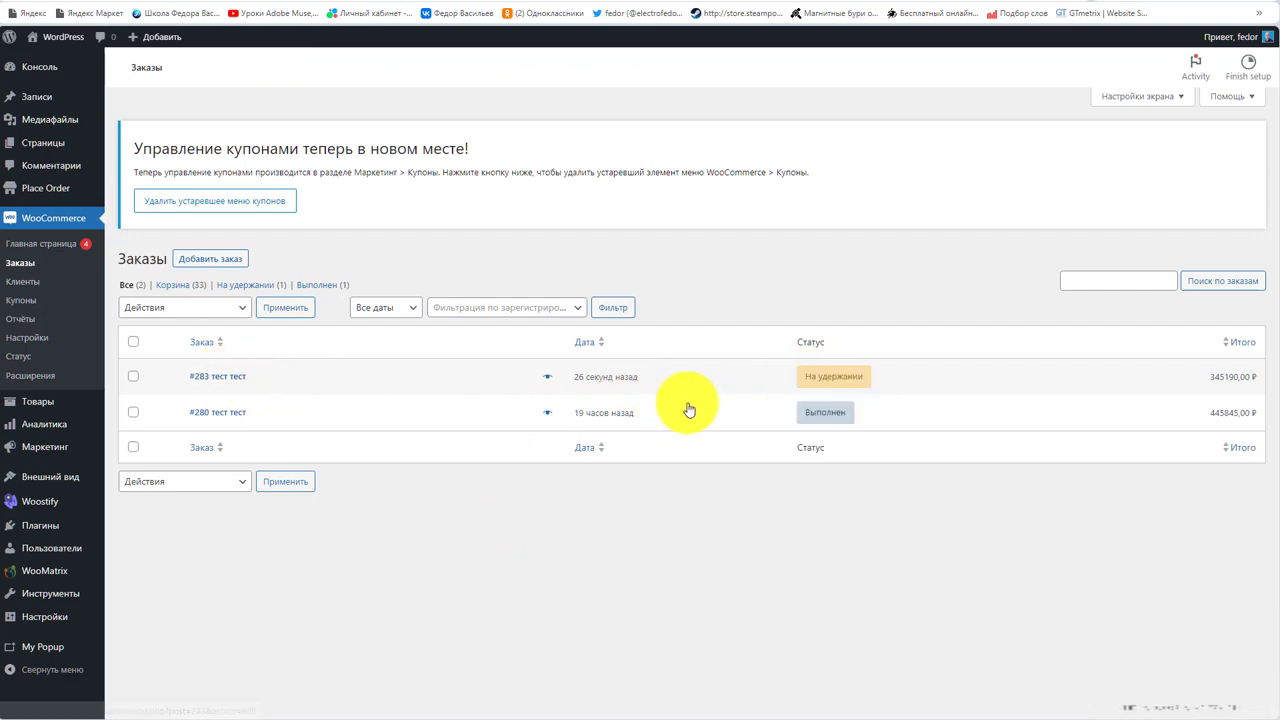
# - Open the newest order in the WooCommerce orders list and review its status, customer details and items
pyautogui.click(205, 378)
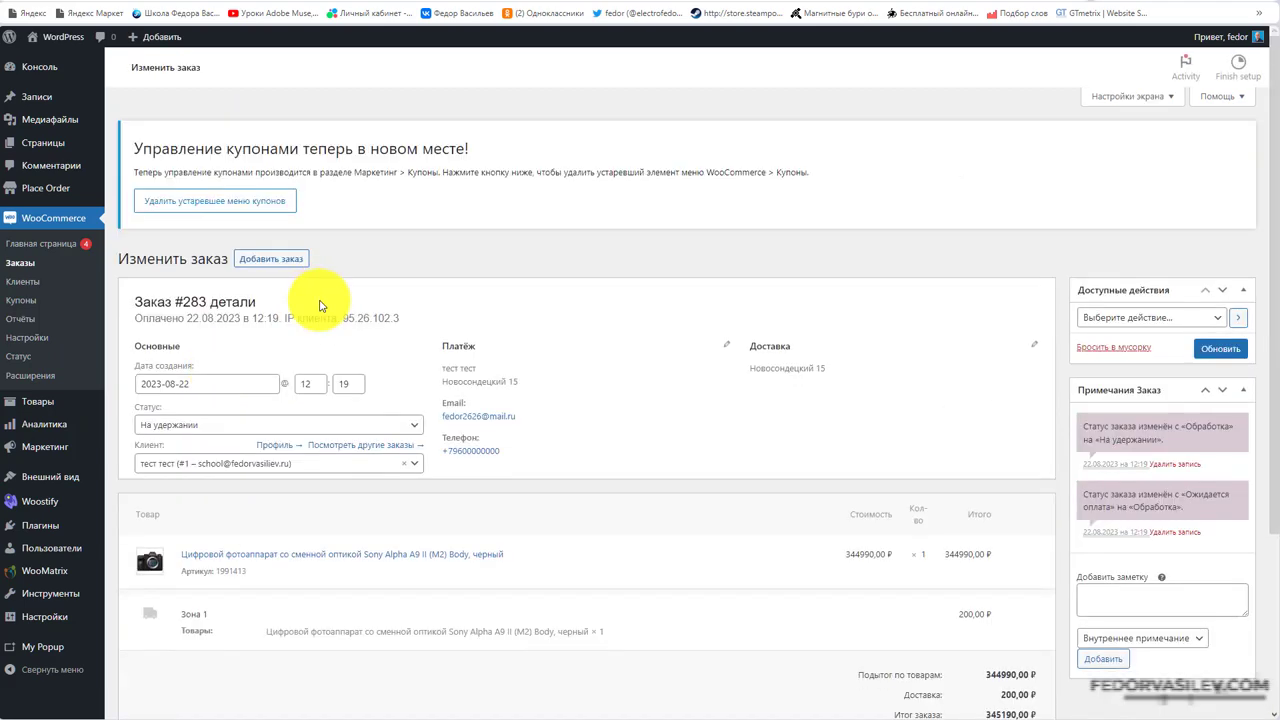
pyautogui.scroll(-2, 325, 300)
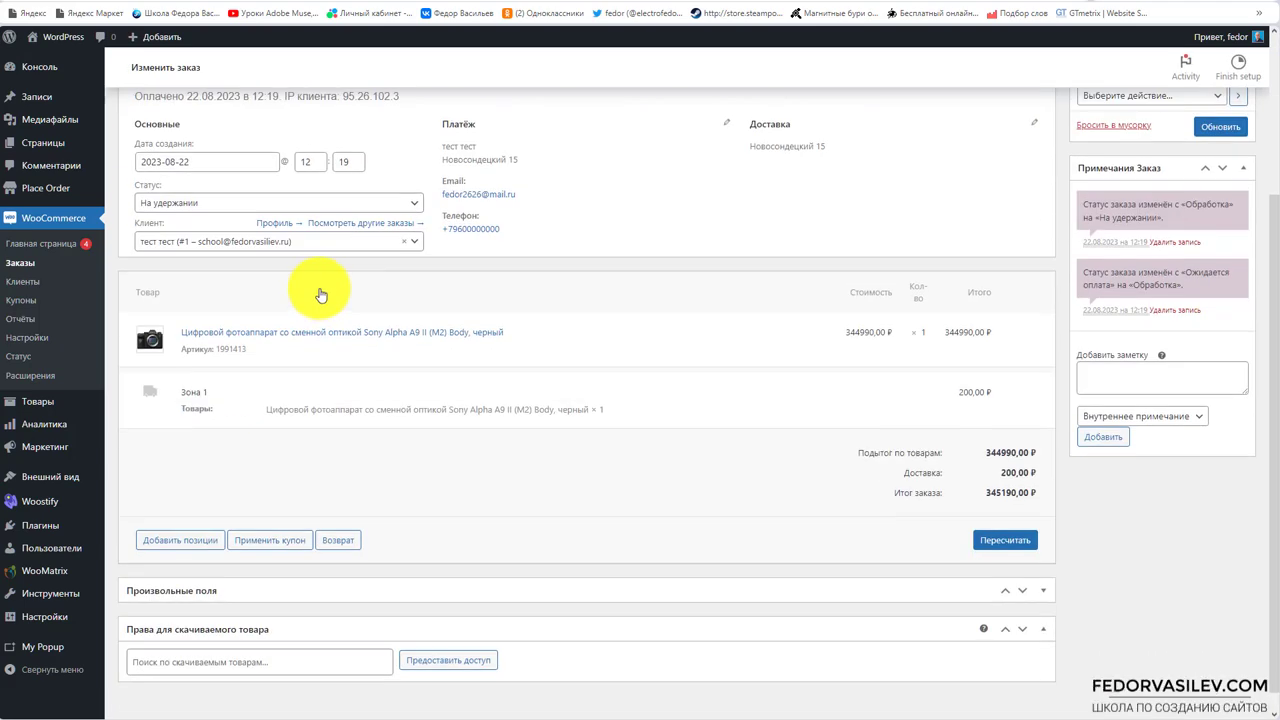
pyautogui.scroll(2, 321, 295)
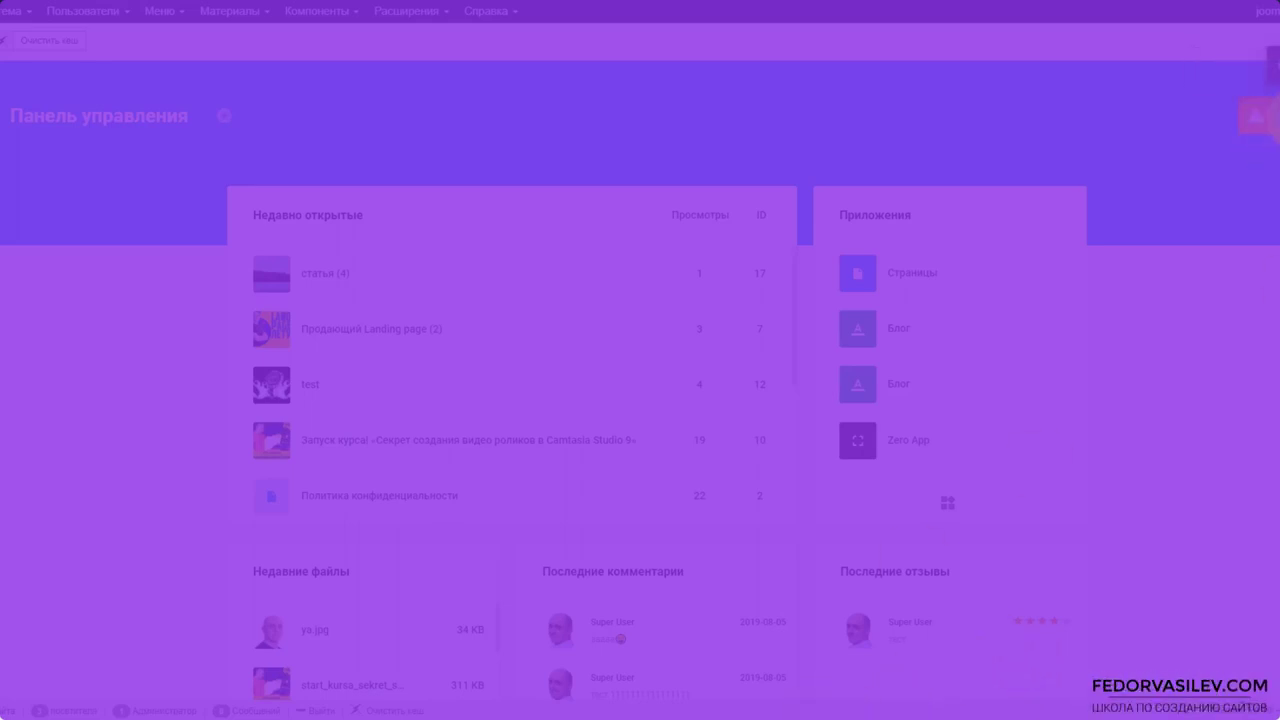
pyautogui.click(1266, 122)
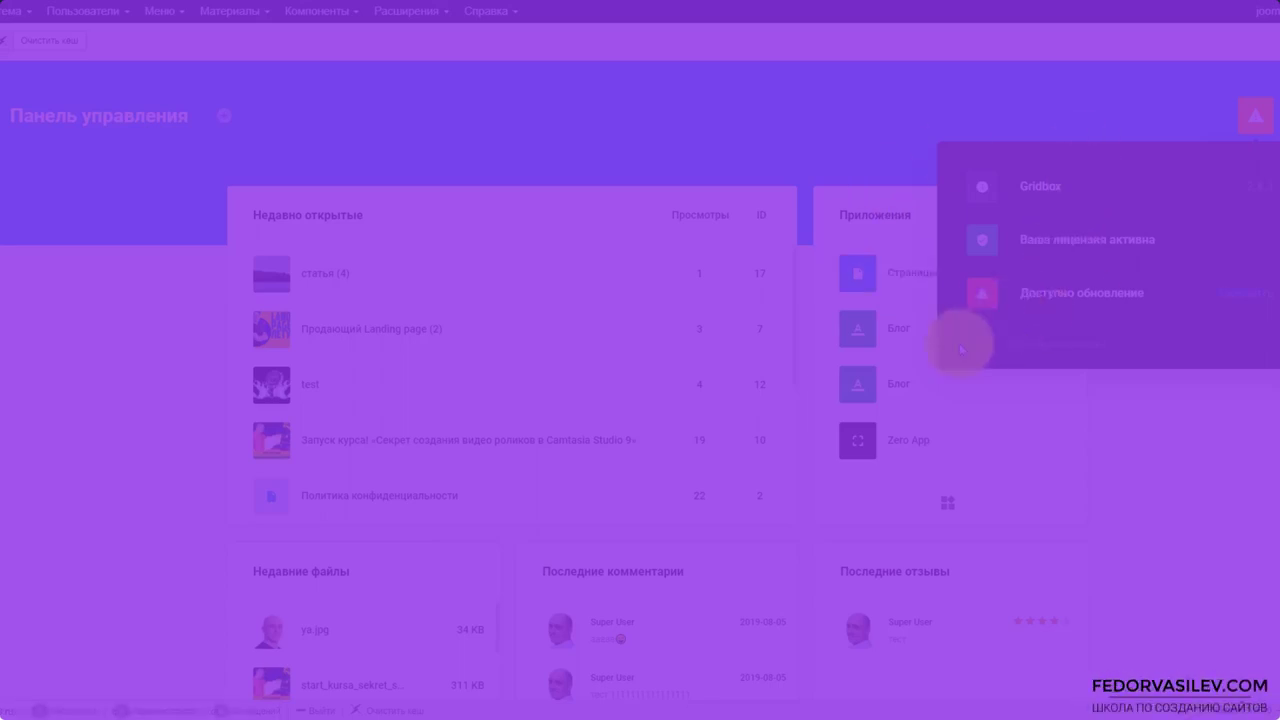
pyautogui.click(1029, 251)
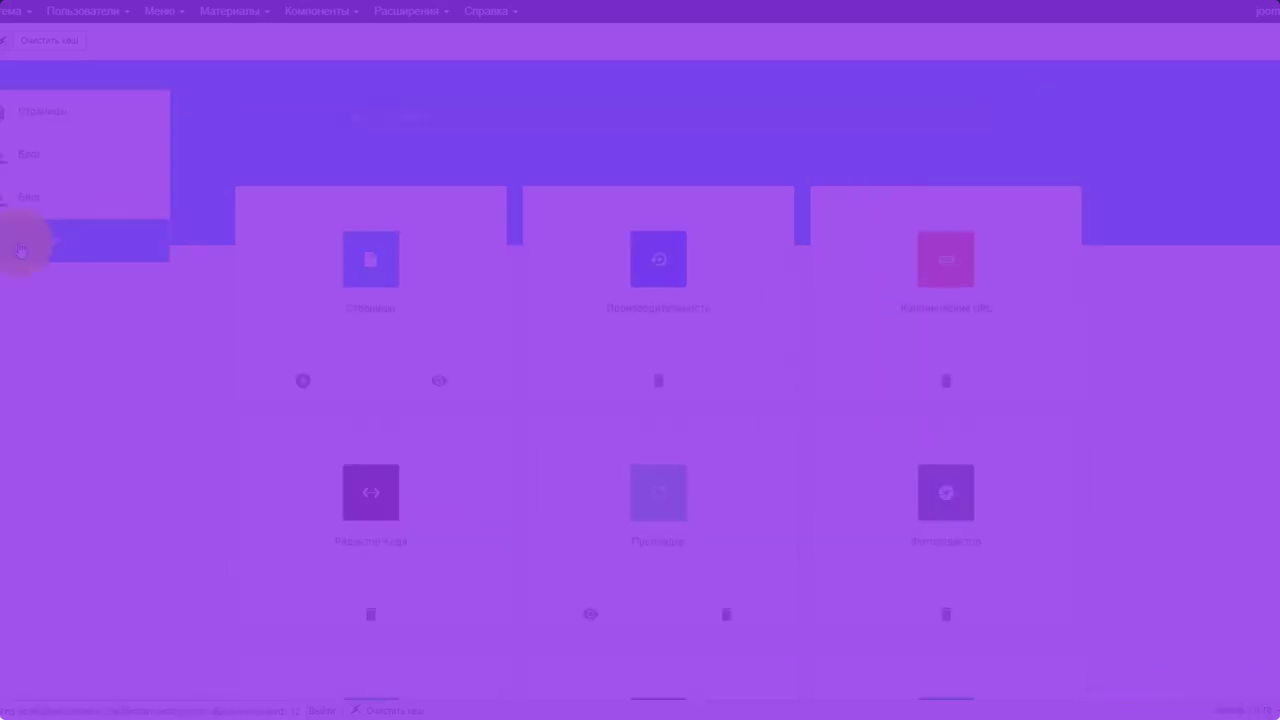
pyautogui.click(114, 377)
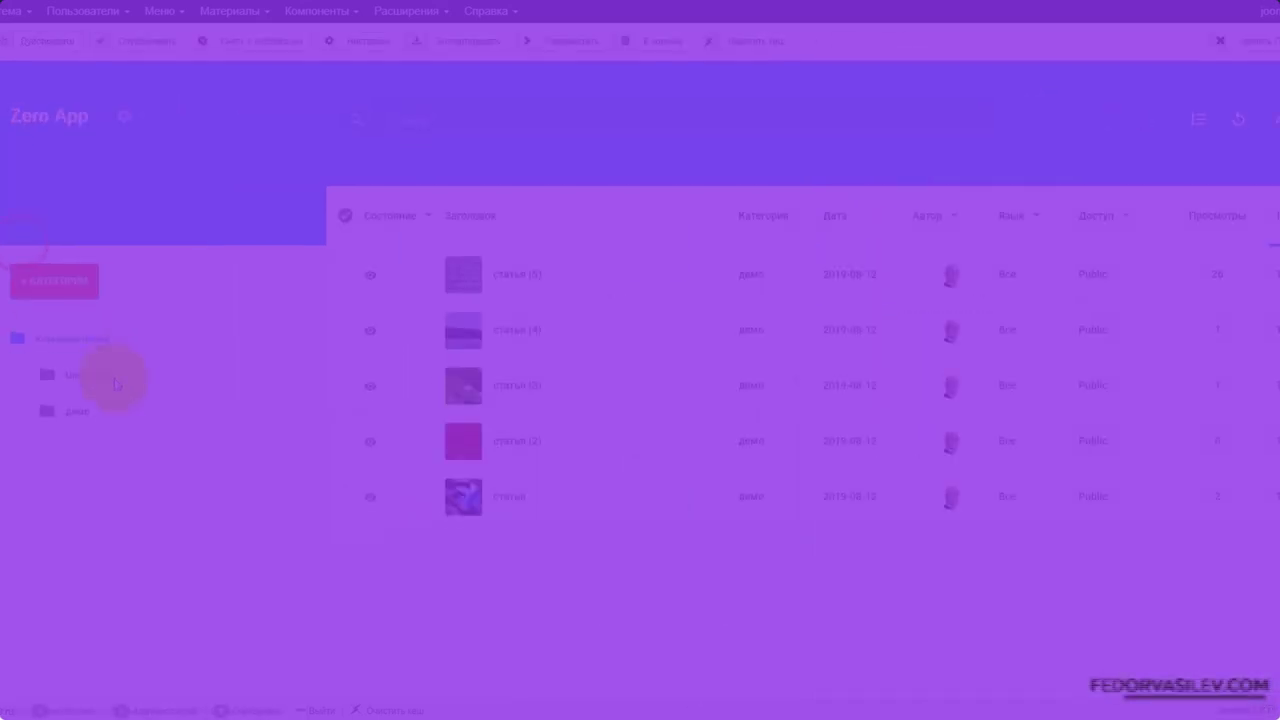
pyautogui.click(124, 117)
pyautogui.click(135, 298)
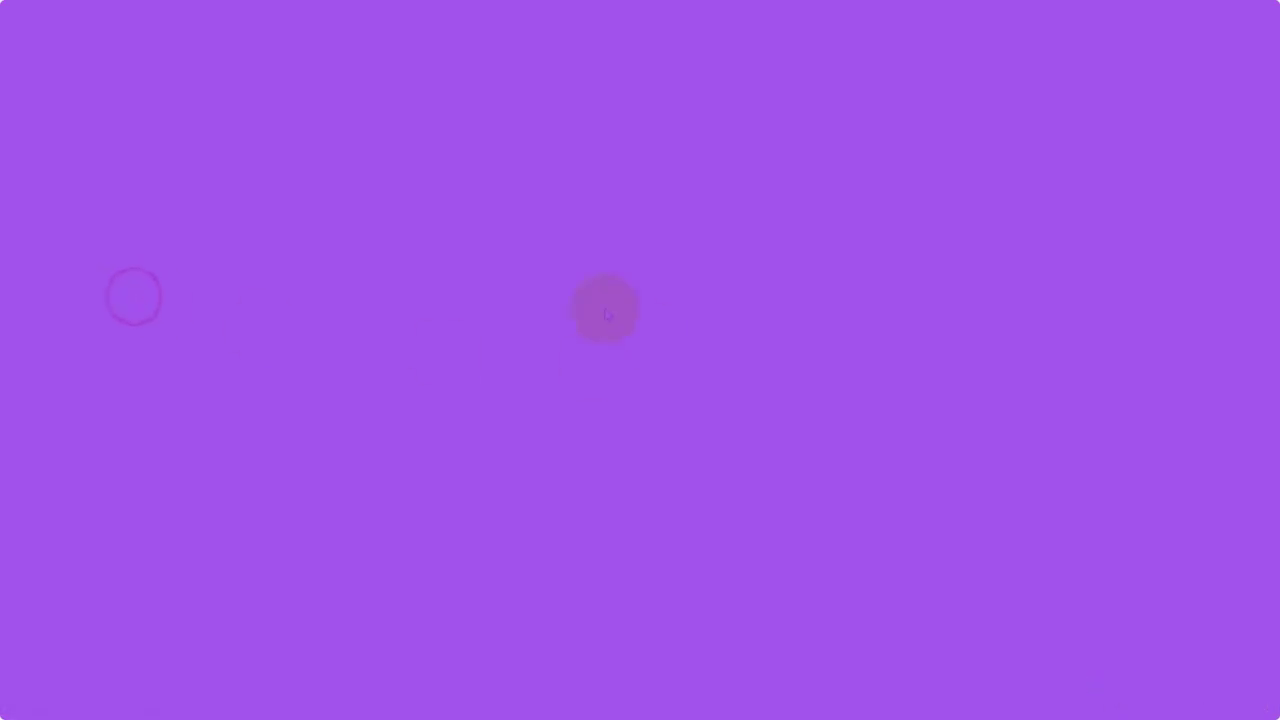